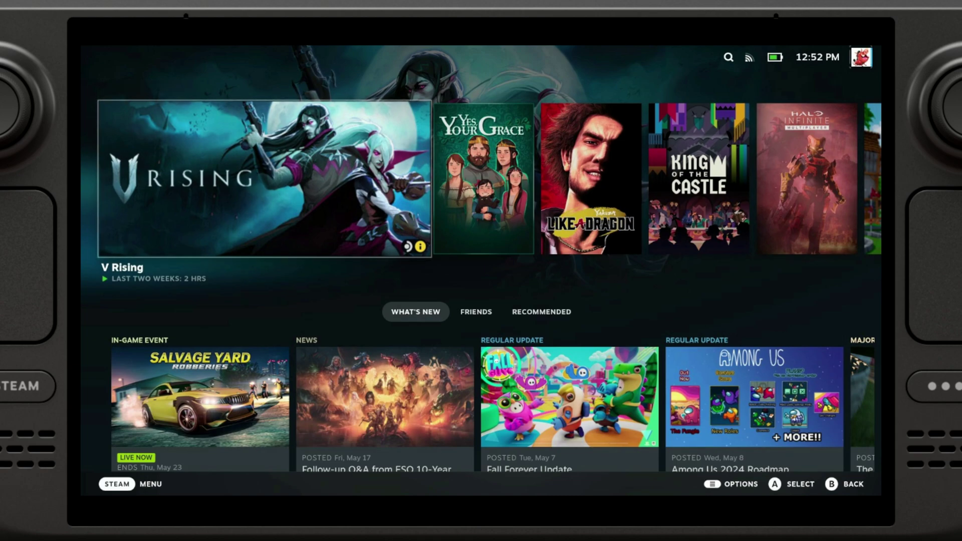
Step: Look through the quick access categories from Quick Settings down to Help, and close the overlay
{"action": "key", "text": "ctrl+2"}
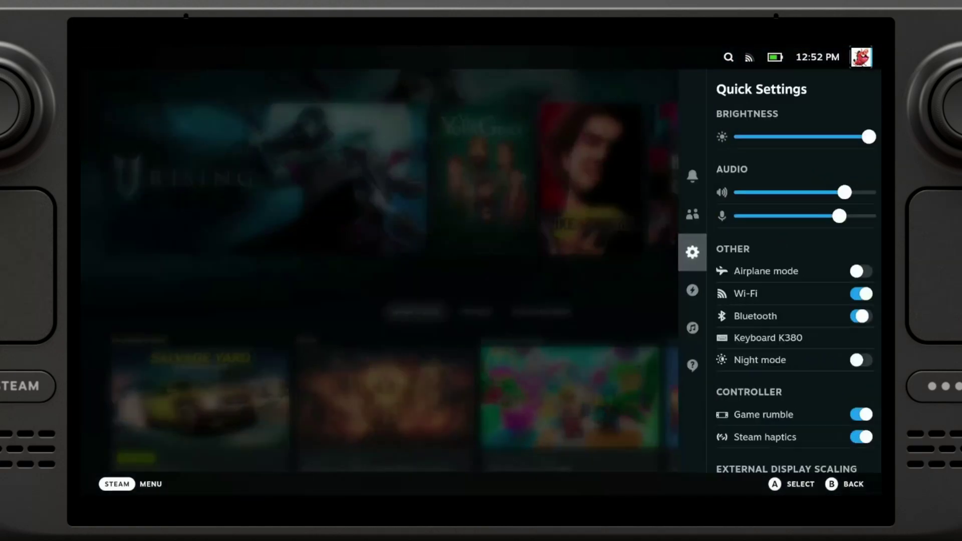
{"action": "key", "text": "Right"}
{"action": "key", "text": "Left"}
{"action": "key", "text": "Down"}
{"action": "key", "text": "Down"}
{"action": "key", "text": "Down"}
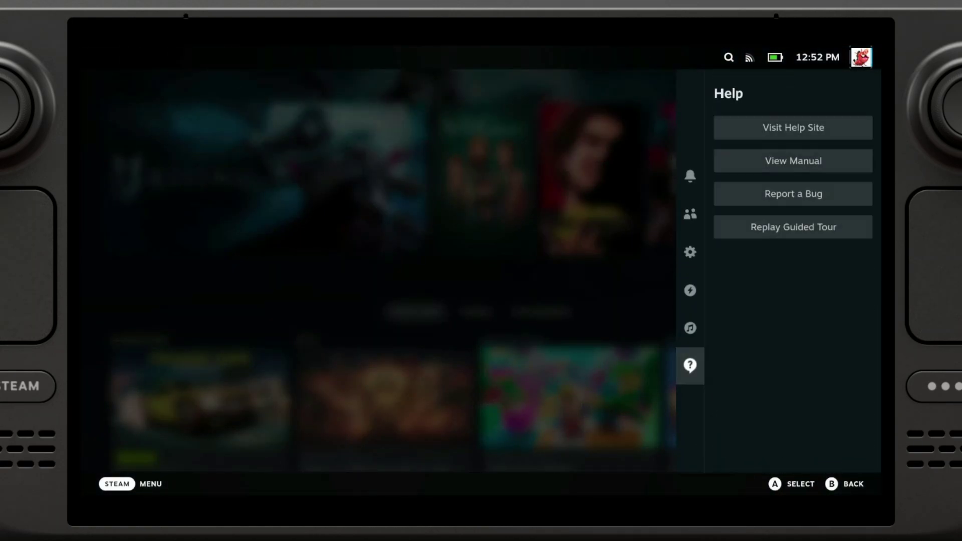
{"action": "key", "text": "Escape"}
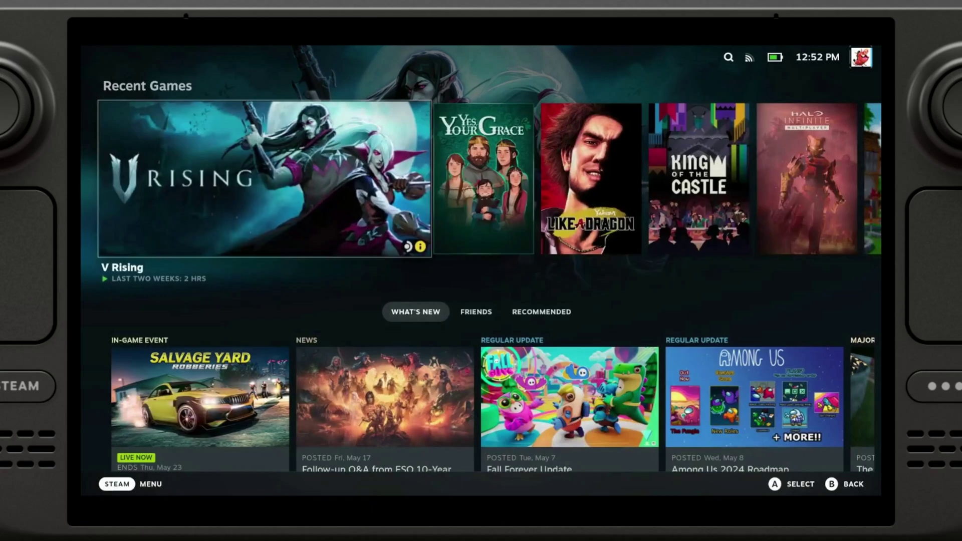
Step: Browse the Recent Games row on the home screen and return to V Rising
{"action": "key", "text": "Right"}
{"action": "key", "text": "Right"}
{"action": "key", "text": "Right"}
{"action": "key", "text": "Right"}
{"action": "key", "text": "Right"}
{"action": "key", "text": "Right"}
{"action": "key", "text": "Left"}
{"action": "key", "text": "Left"}
{"action": "key", "text": "Left"}
{"action": "key", "text": "Left"}
{"action": "key", "text": "Left"}
{"action": "key", "text": "Left"}
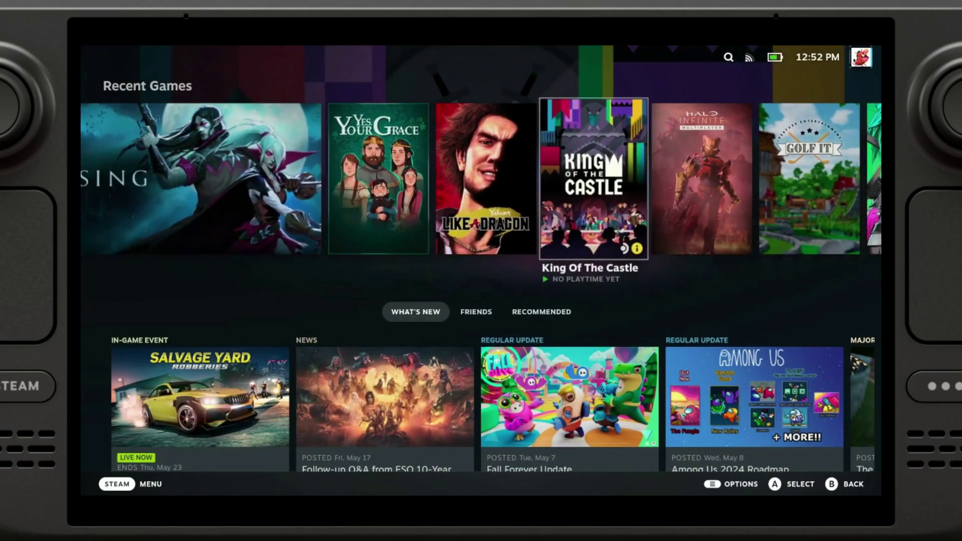
Step: Look over the What's New feed, including recently updated games and those trending among friends, and return to Recent Games
{"action": "key", "text": "Down"}
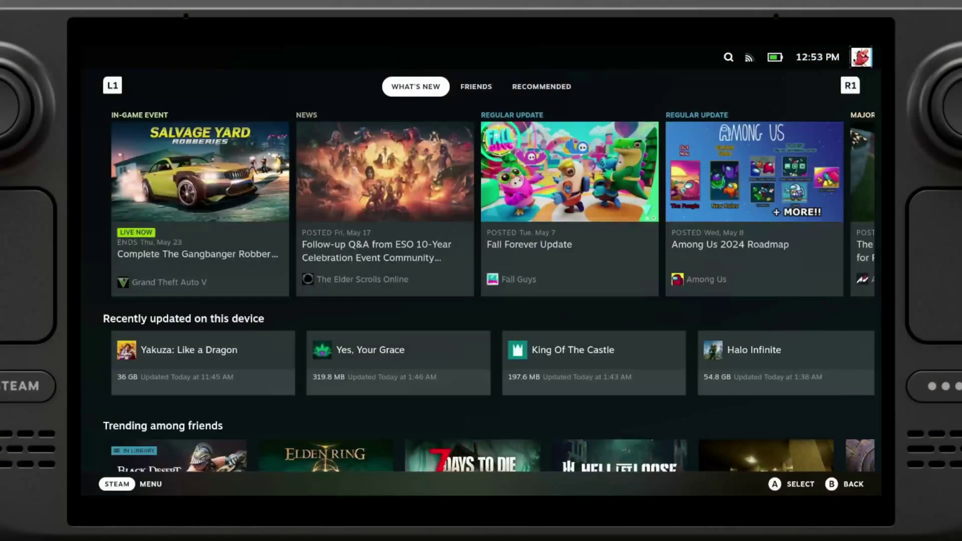
{"action": "key", "text": "Down"}
{"action": "key", "text": "Up"}
{"action": "key", "text": "Up"}
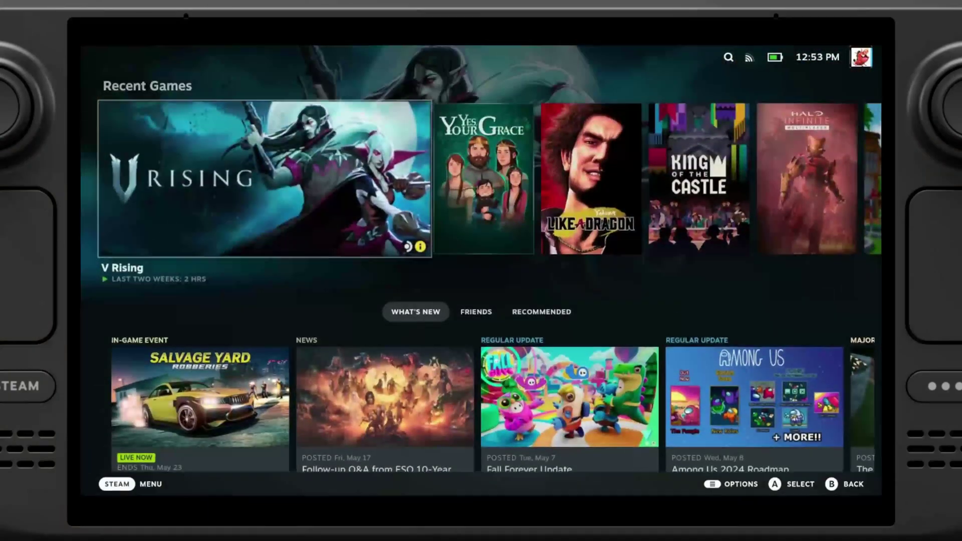
{"action": "key", "text": "Down"}
{"action": "key", "text": "Down"}
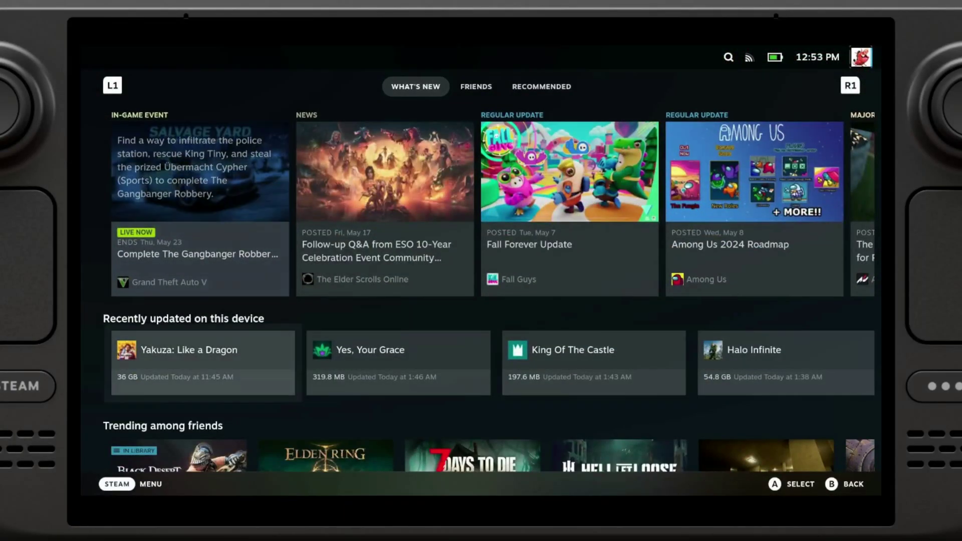
{"action": "key", "text": "Down"}
{"action": "key", "text": "Down"}
{"action": "key", "text": "Right"}
{"action": "key", "text": "Right"}
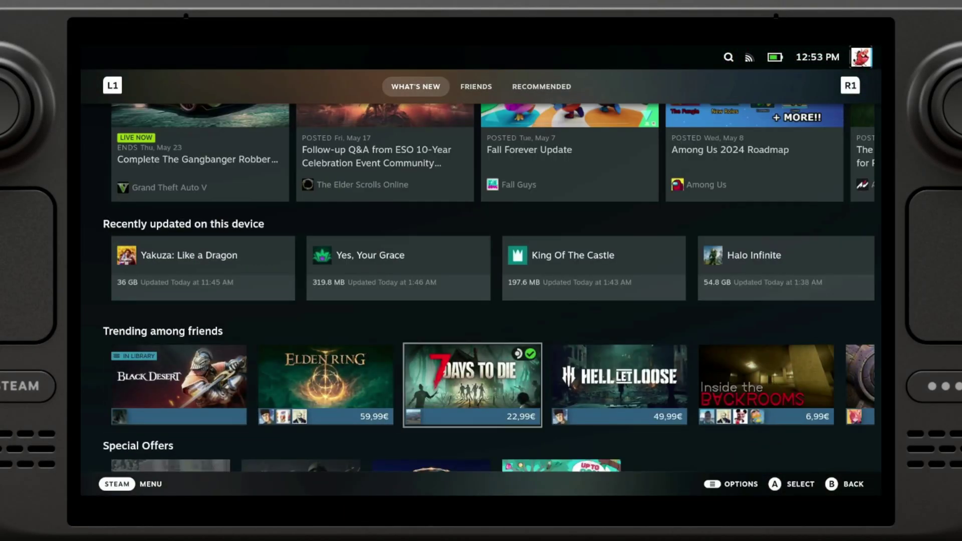
{"action": "key", "text": "Up"}
{"action": "key", "text": "Up"}
{"action": "key", "text": "Up"}
{"action": "key", "text": "Up"}
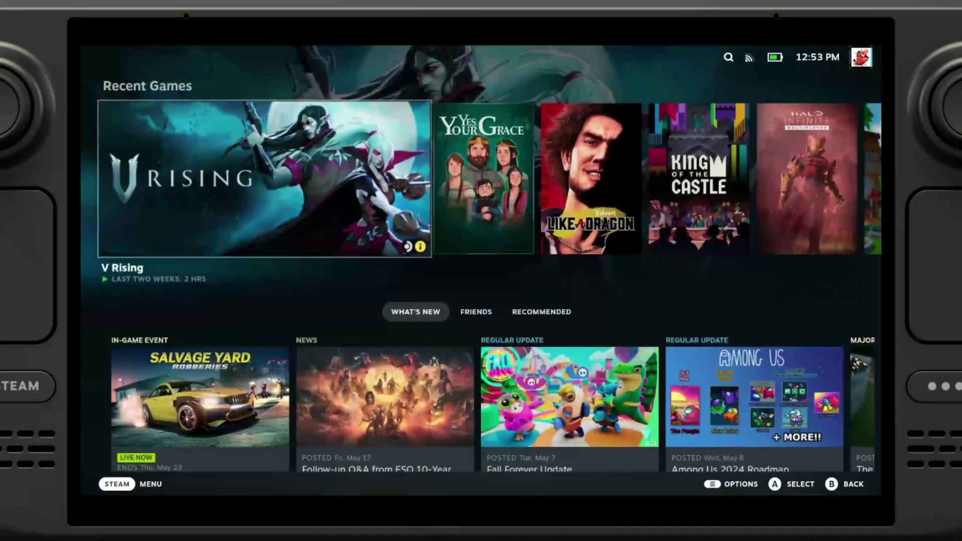
Step: View the Friends activity section on the home screen and return to the What's New feed
{"action": "key", "text": "Right"}
{"action": "key", "text": "Down"}
{"action": "key", "text": "Right"}
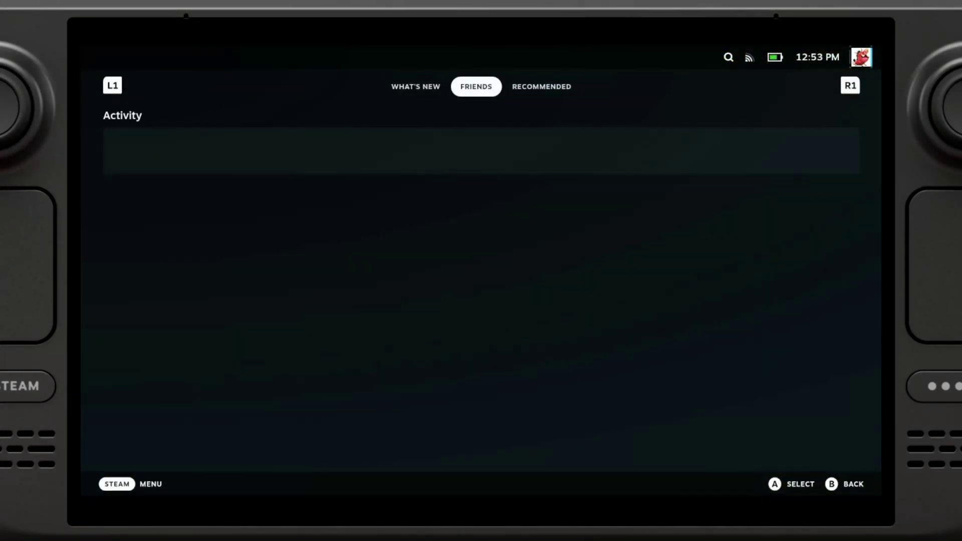
{"action": "key", "text": "Left"}
{"action": "key", "text": "Down"}
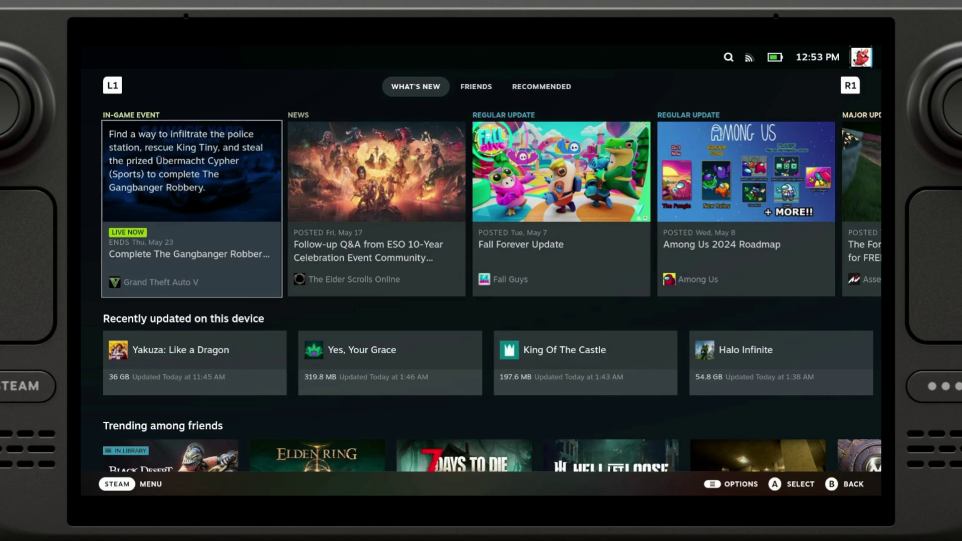
Step: Switch the Steam Deck from gaming mode to desktop mode through the power options
{"action": "key", "text": "super"}
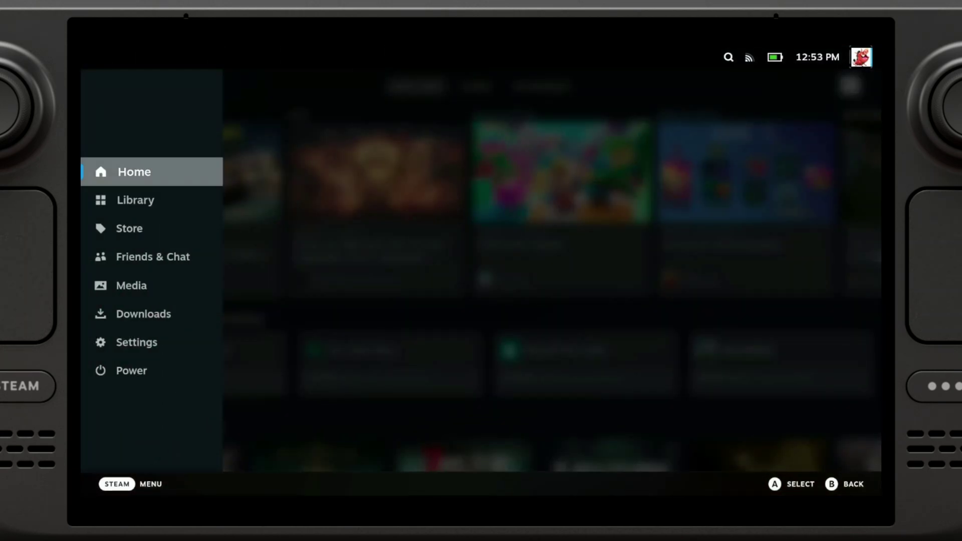
{"action": "key", "text": "Up"}
{"action": "key", "text": "Return"}
{"action": "key", "text": "Down"}
{"action": "key", "text": "Down"}
{"action": "key", "text": "Down"}
{"action": "key", "text": "Down"}
{"action": "key", "text": "Down"}
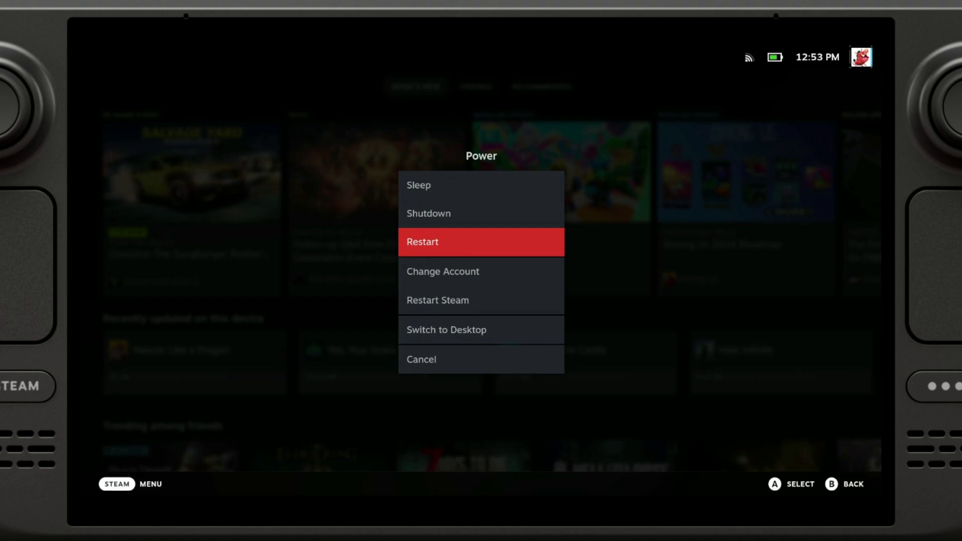
{"action": "key", "text": "Return"}
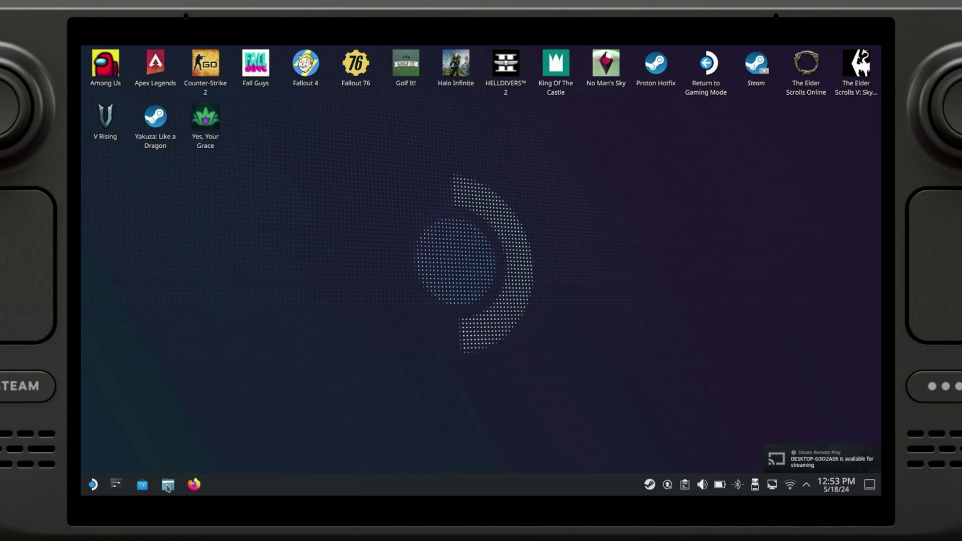
Step: Search for "github decky loader" in Firefox and open the SteamDeckHomebrew/decky-loader repository in a maximised window
{"action": "left_click", "coordinate": [195, 484]}
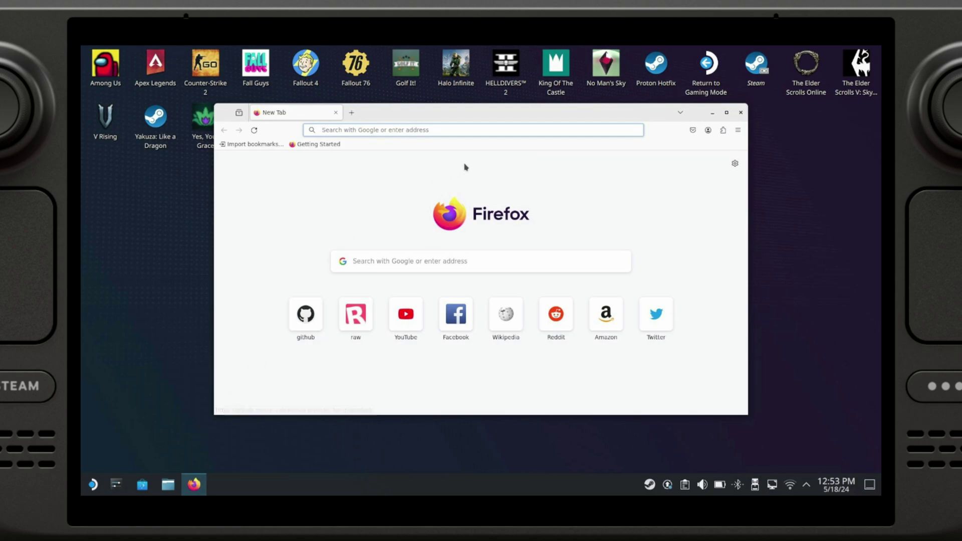
{"action": "left_click", "coordinate": [470, 128]}
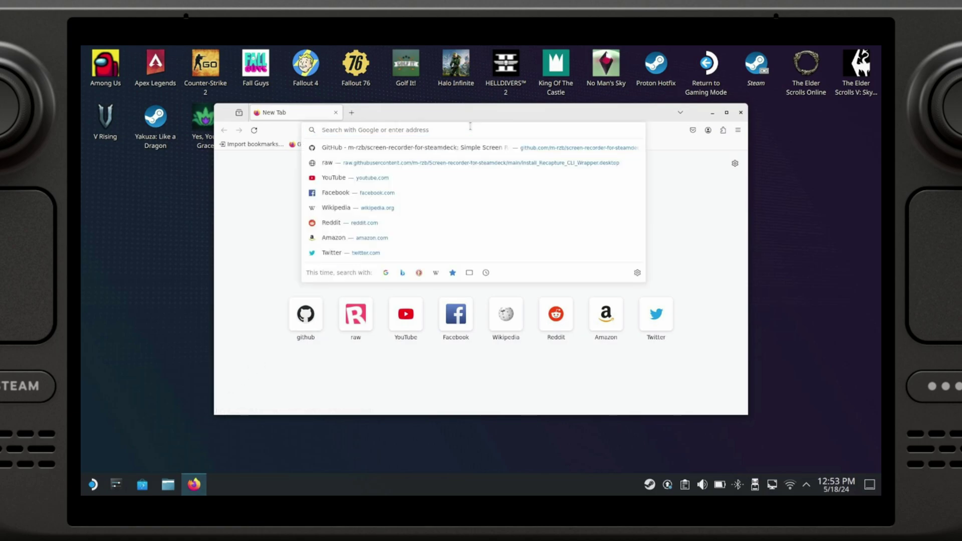
{"action": "type", "text": "github"}
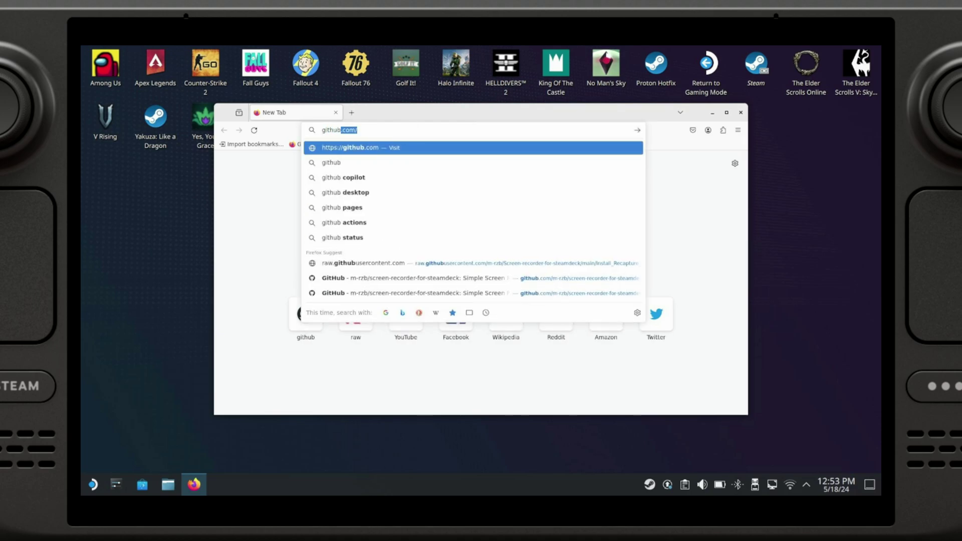
{"action": "type", "text": " decky loader"}
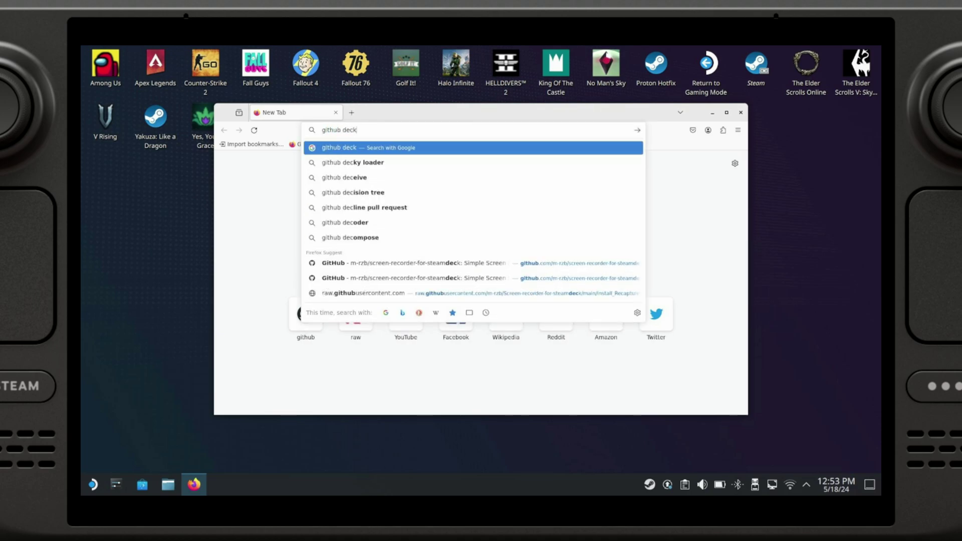
{"action": "key", "text": "Return"}
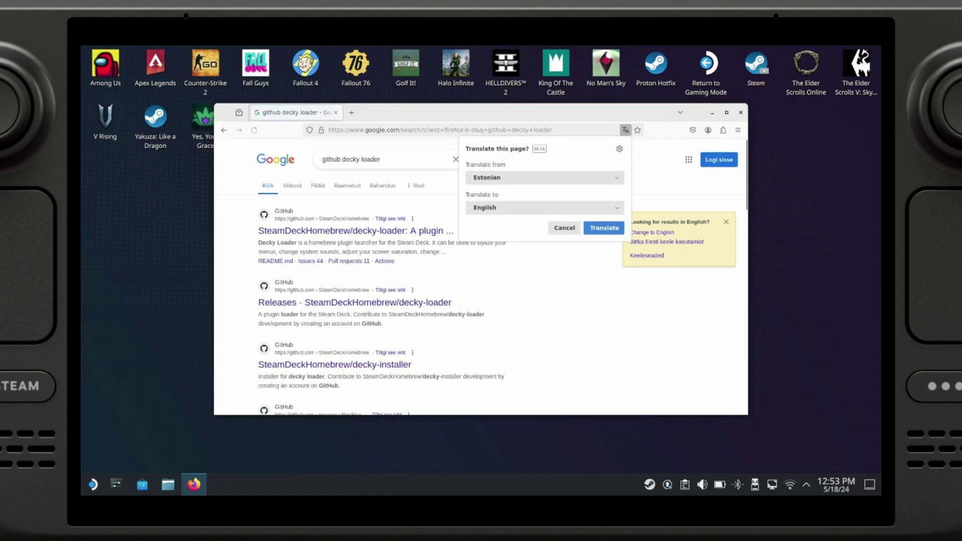
{"action": "left_click", "coordinate": [408, 234]}
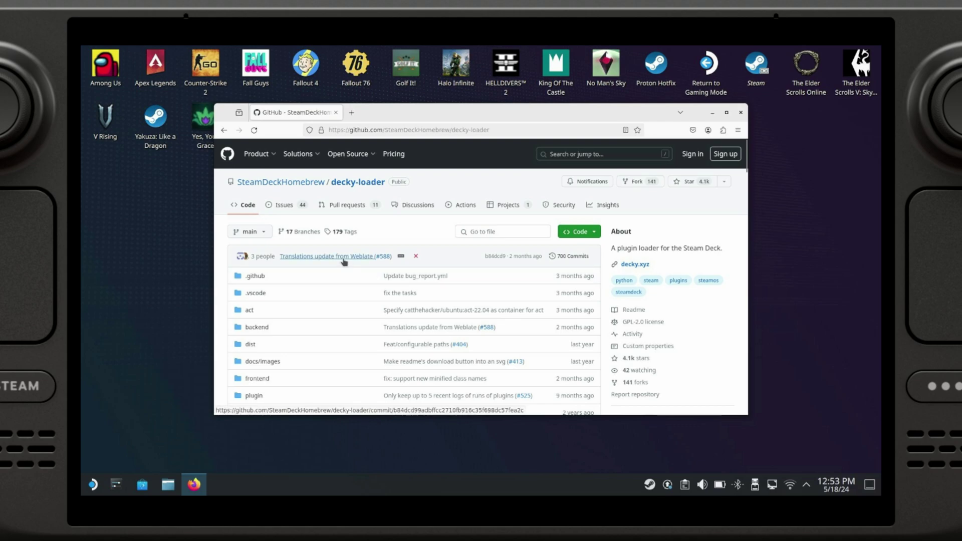
{"action": "double_click", "coordinate": [461, 112]}
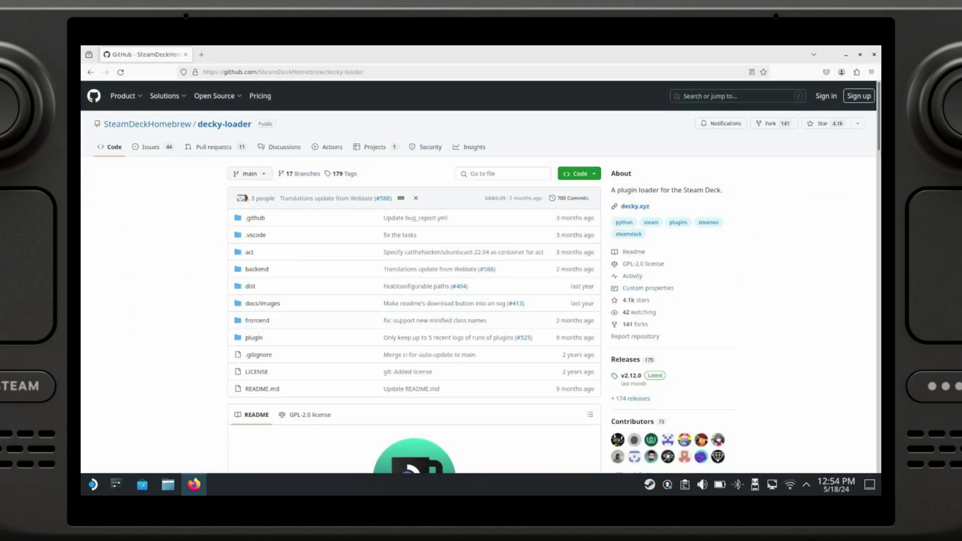
Step: Download the Decky Loader installer from the repository's README, minimise the browser and dismiss the application chooser
{"action": "scroll", "coordinate": [868, 133], "scroll_direction": "down", "scroll_amount": 3}
{"action": "scroll", "coordinate": [868, 134], "scroll_direction": "down", "scroll_amount": 3}
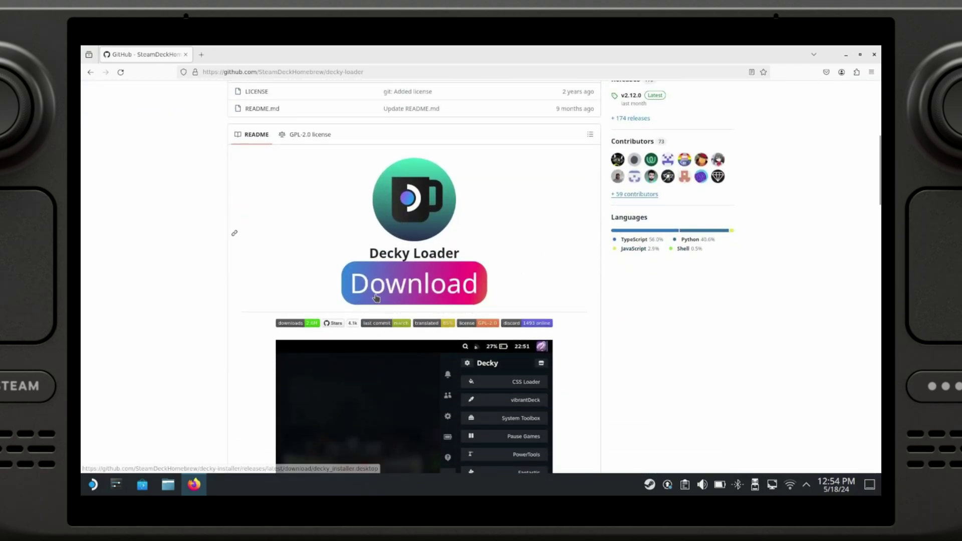
{"action": "left_click", "coordinate": [376, 298]}
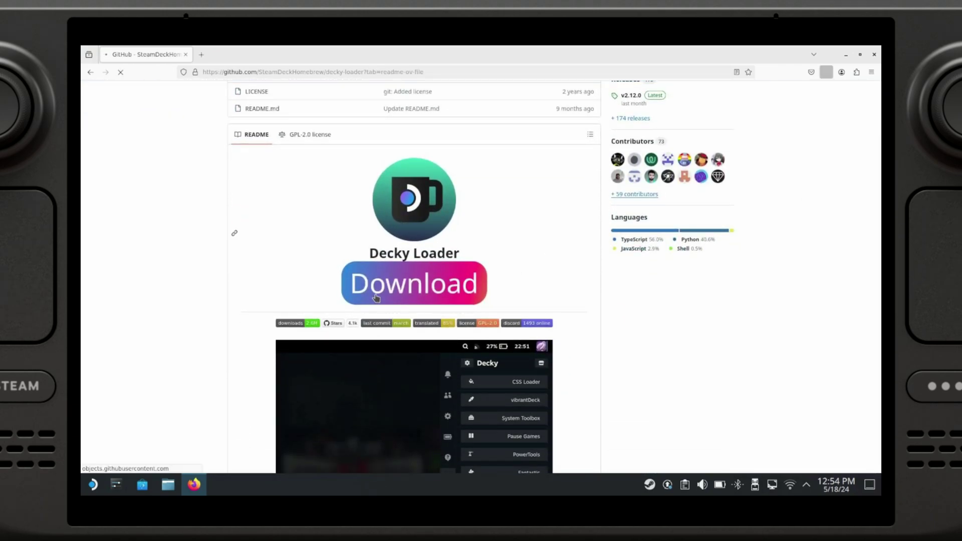
{"action": "left_click", "coordinate": [846, 55]}
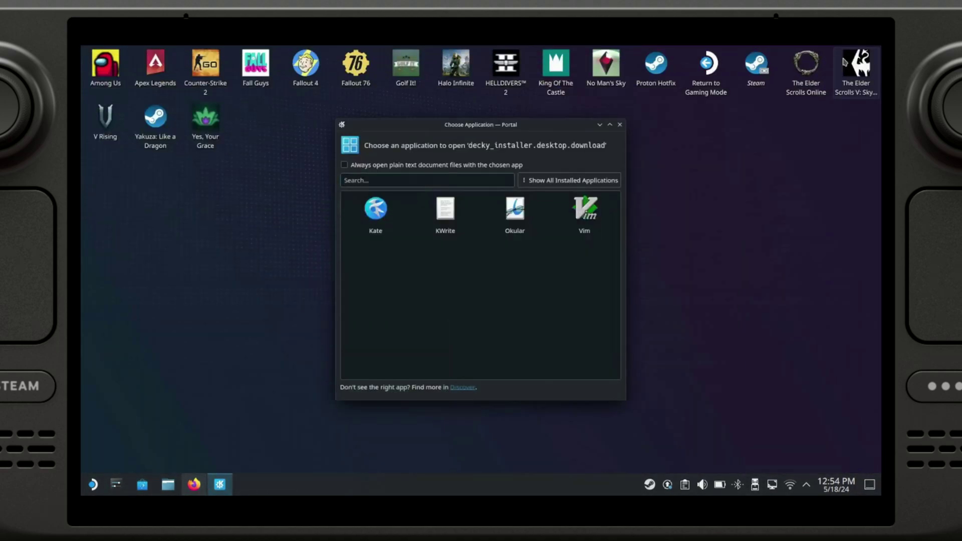
{"action": "left_click", "coordinate": [621, 125]}
Step: Move decky_installer.desktop.download from the Downloads folder onto the desktop
{"action": "left_click", "coordinate": [168, 485]}
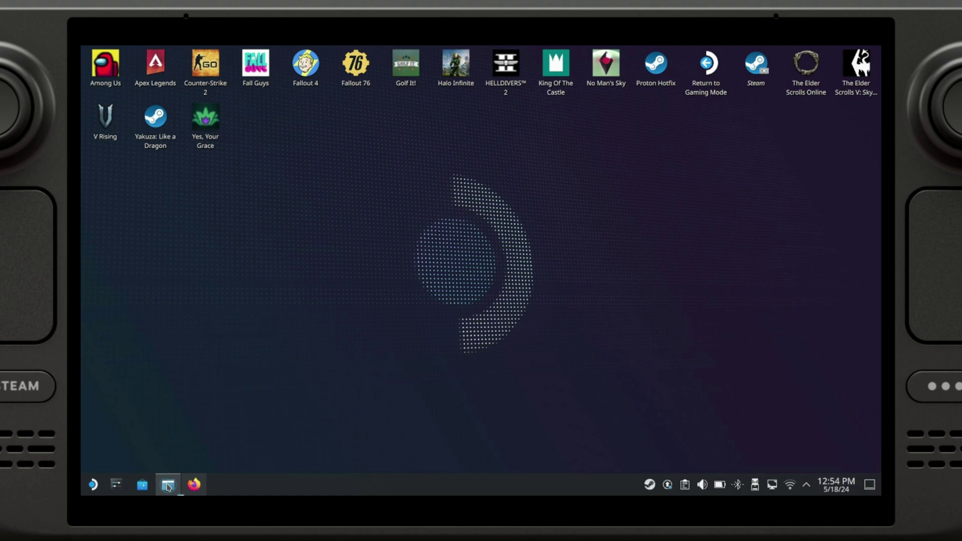
{"action": "left_click", "coordinate": [360, 226]}
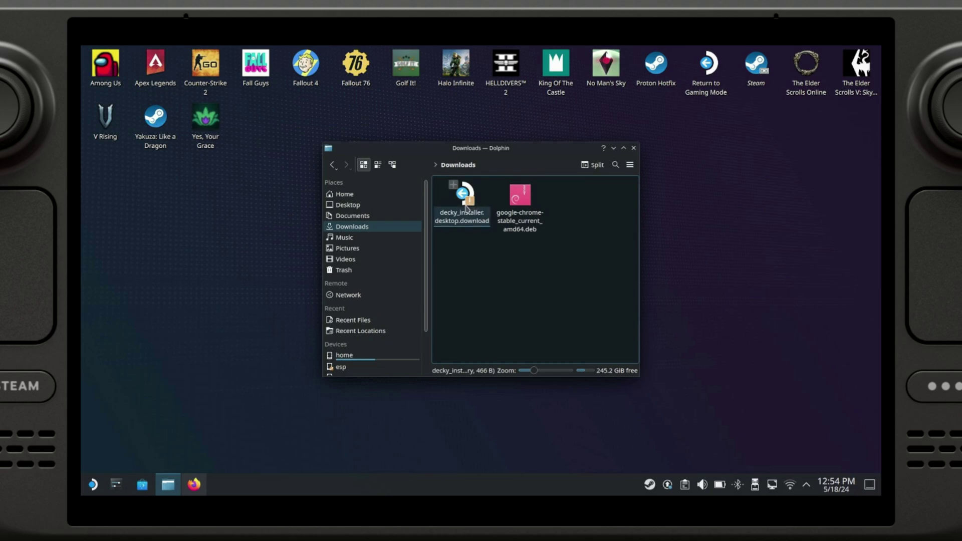
{"action": "left_click", "coordinate": [468, 207]}
{"action": "left_click_drag", "start_coordinate": [468, 207], "coordinate": [259, 122]}
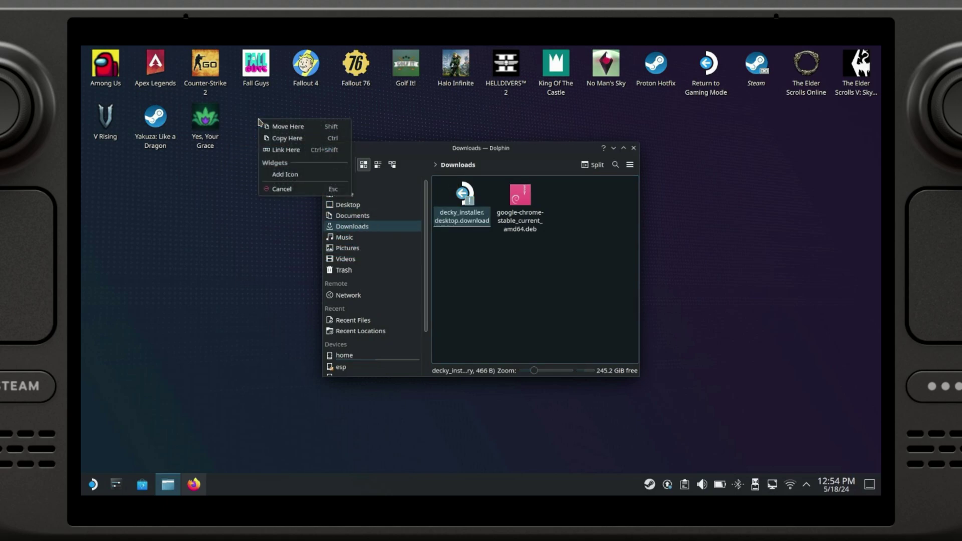
{"action": "left_click", "coordinate": [289, 126]}
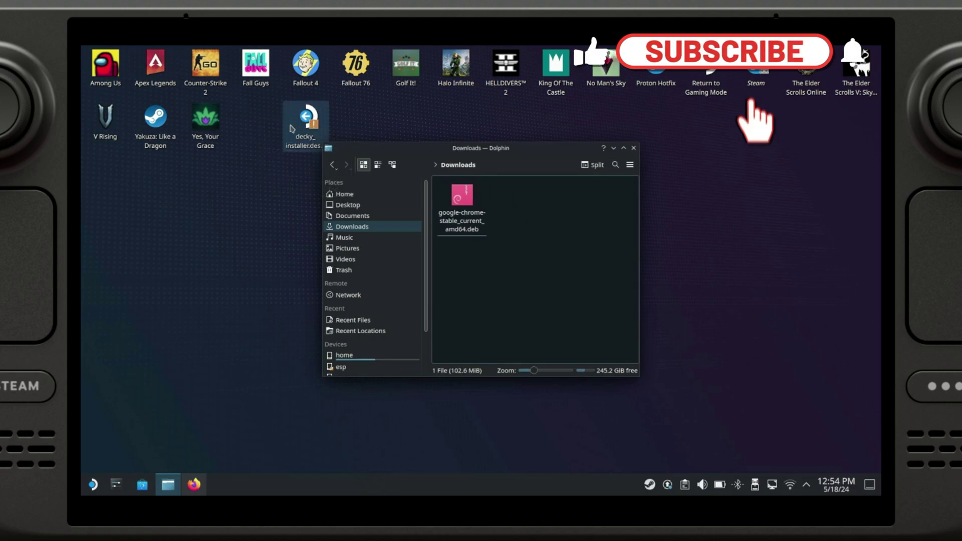
Step: Examine the README's Installation instructions in Firefox, especially the file naming note for the installer, and minimise the browser
{"action": "left_click", "coordinate": [193, 484]}
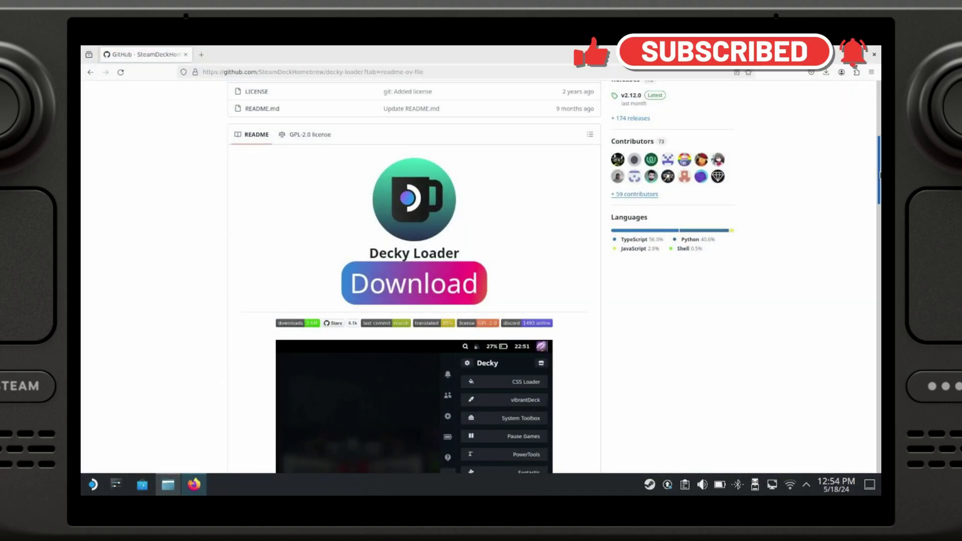
{"action": "scroll", "coordinate": [759, 254], "scroll_direction": "down", "scroll_amount": 5}
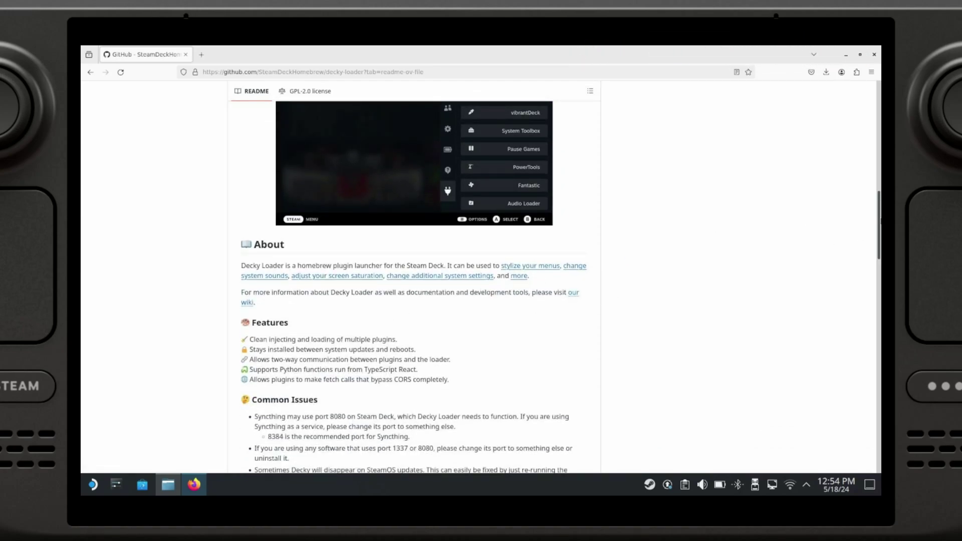
{"action": "scroll", "coordinate": [879, 228], "scroll_direction": "down", "scroll_amount": 1}
{"action": "scroll", "coordinate": [880, 228], "scroll_direction": "down", "scroll_amount": 5}
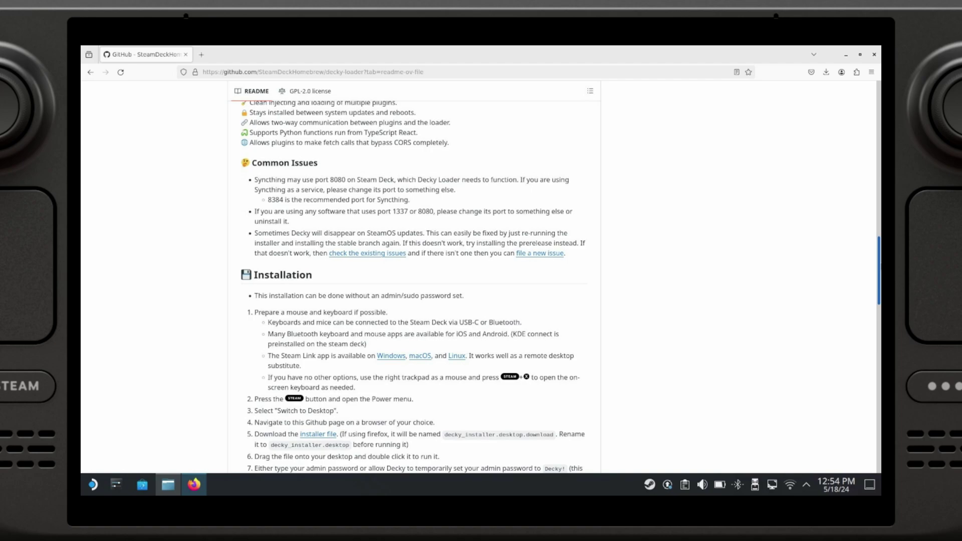
{"action": "scroll", "coordinate": [414, 287], "scroll_direction": "down", "scroll_amount": 2}
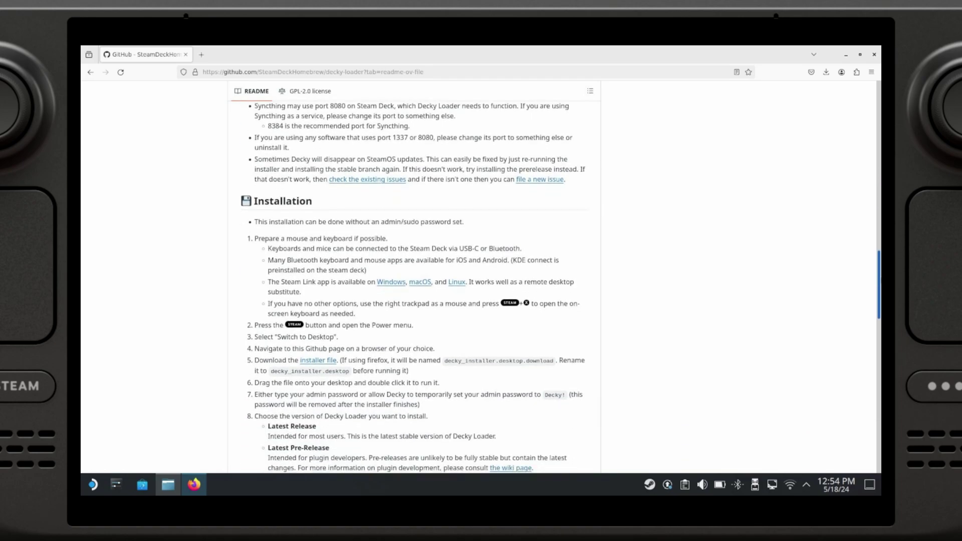
{"action": "scroll", "coordinate": [414, 288], "scroll_direction": "down", "scroll_amount": 2}
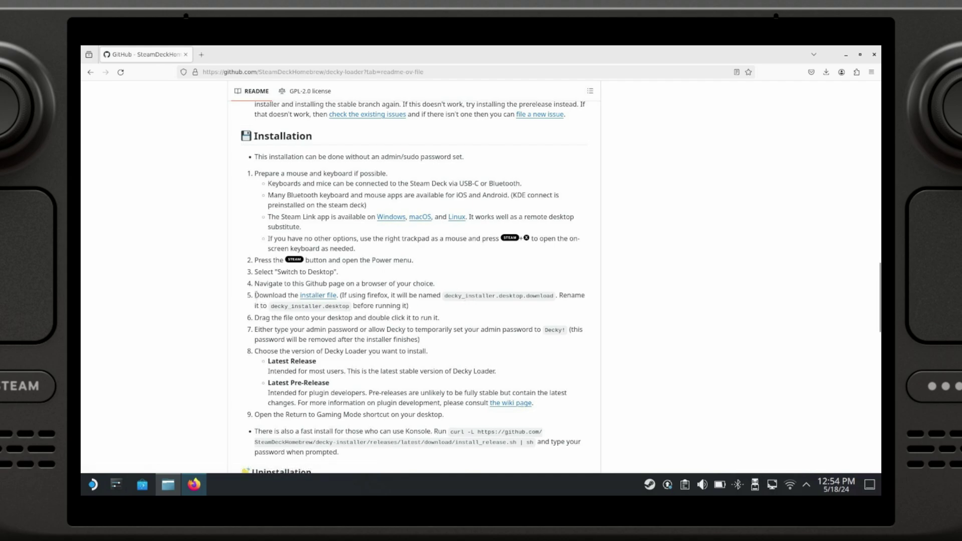
{"action": "left_click_drag", "start_coordinate": [256, 296], "coordinate": [443, 311]}
{"action": "left_click", "coordinate": [441, 311]}
{"action": "double_click", "coordinate": [531, 296]}
{"action": "left_click", "coordinate": [538, 313]}
{"action": "left_click", "coordinate": [844, 57]}
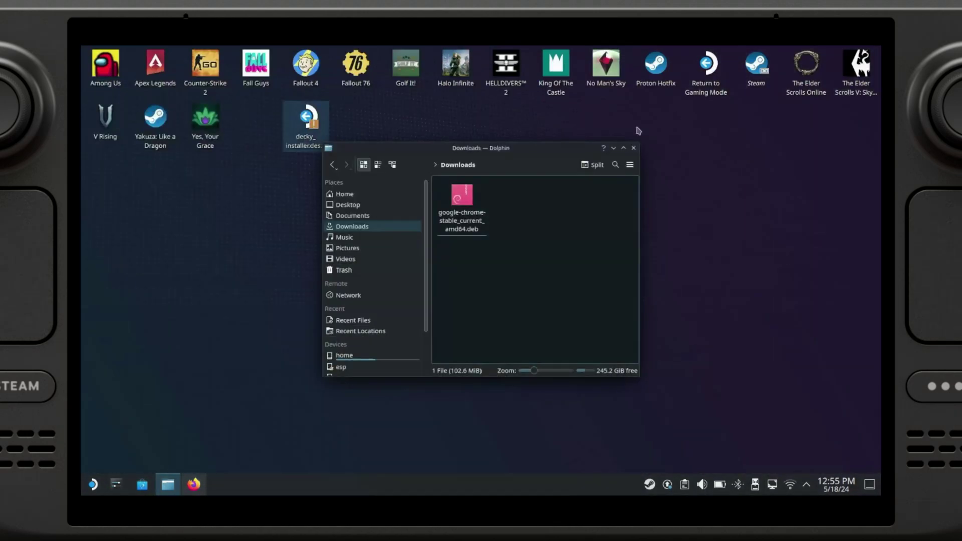
Step: Rename the Decky installer file on the desktop to decky_installer.desktop and close the Downloads window
{"action": "right_click", "coordinate": [314, 127]}
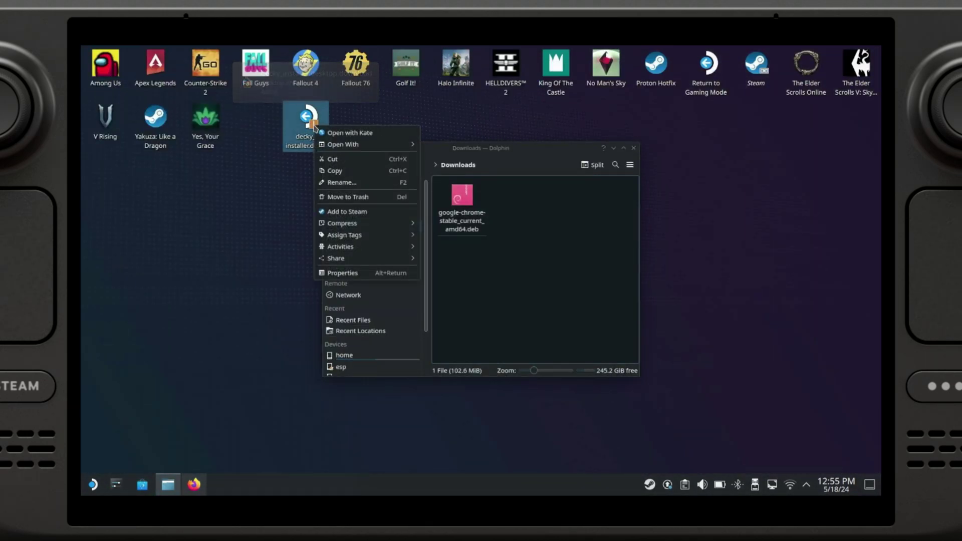
{"action": "left_click", "coordinate": [365, 184]}
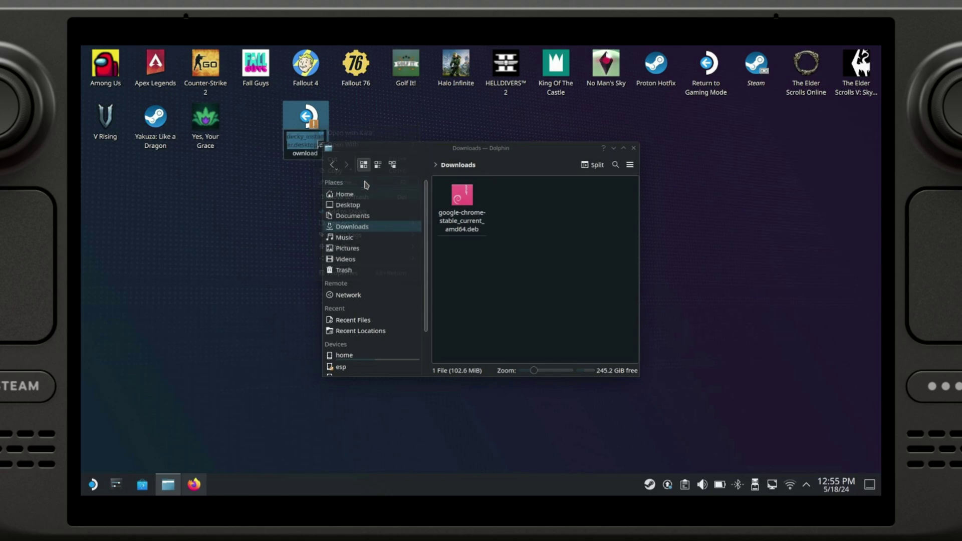
{"action": "double_click", "coordinate": [304, 155]}
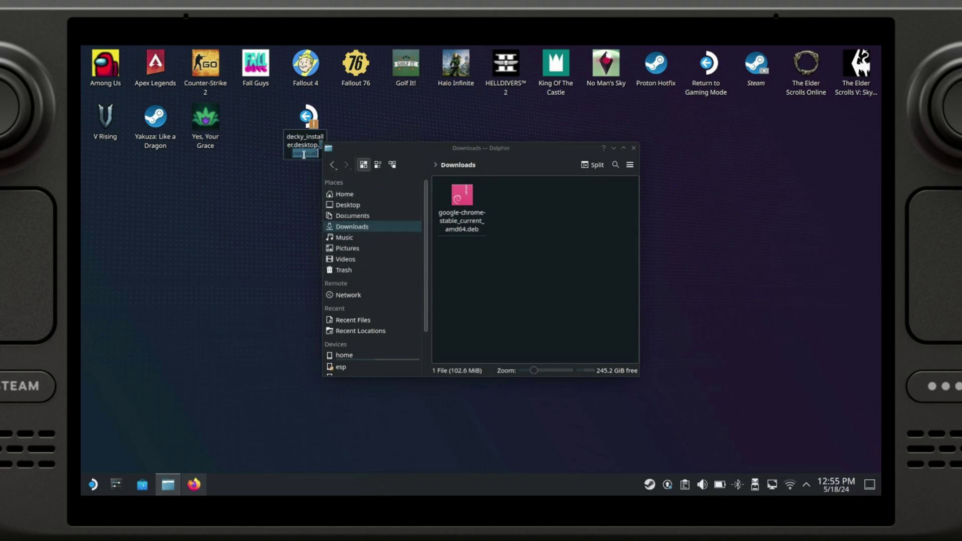
{"action": "key", "text": "BackSpace"}
{"action": "key", "text": "BackSpace"}
{"action": "key", "text": "Return"}
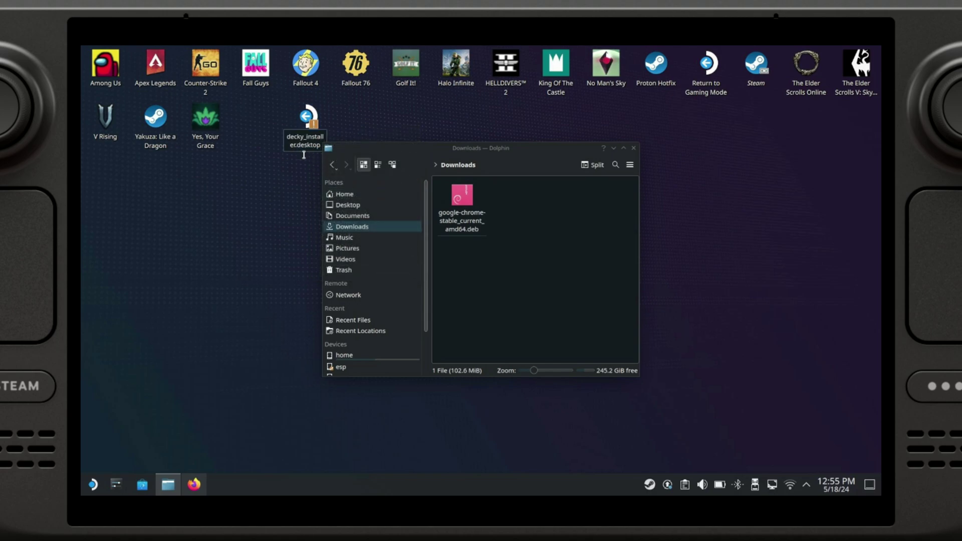
{"action": "left_click", "coordinate": [633, 147]}
Step: Place the Install Decky icon beside Yes, Your Grace and launch it, agreeing to start the program
{"action": "left_click_drag", "start_coordinate": [309, 130], "coordinate": [260, 133]}
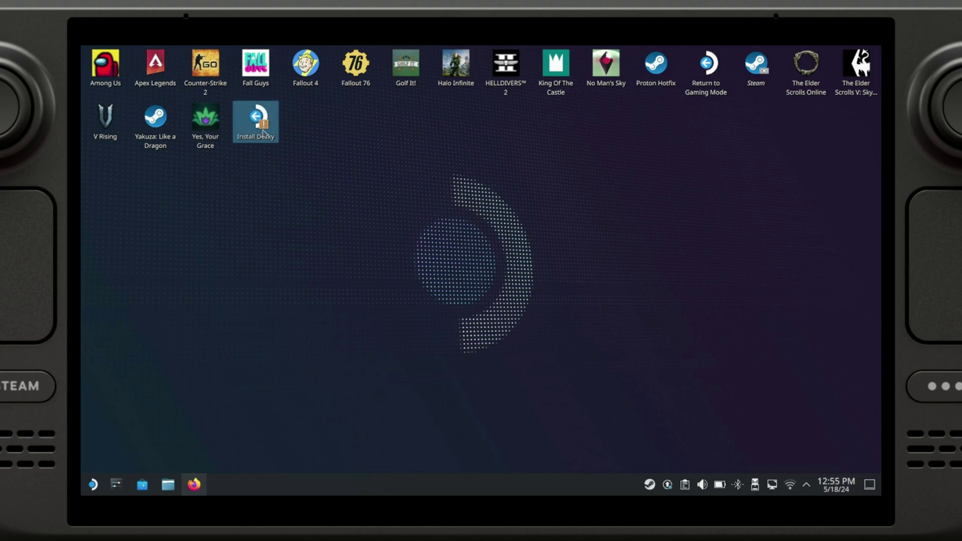
{"action": "key", "text": "Return"}
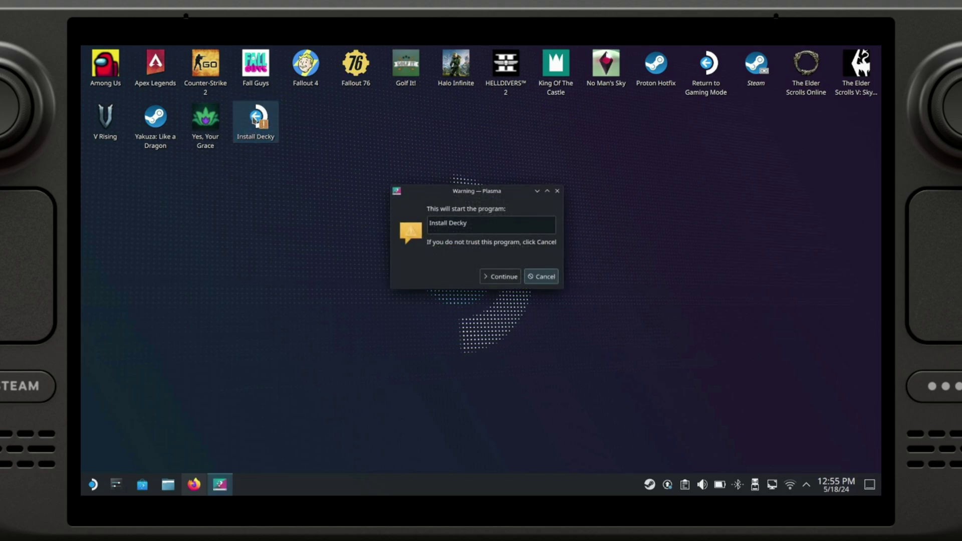
{"action": "left_click", "coordinate": [492, 275]}
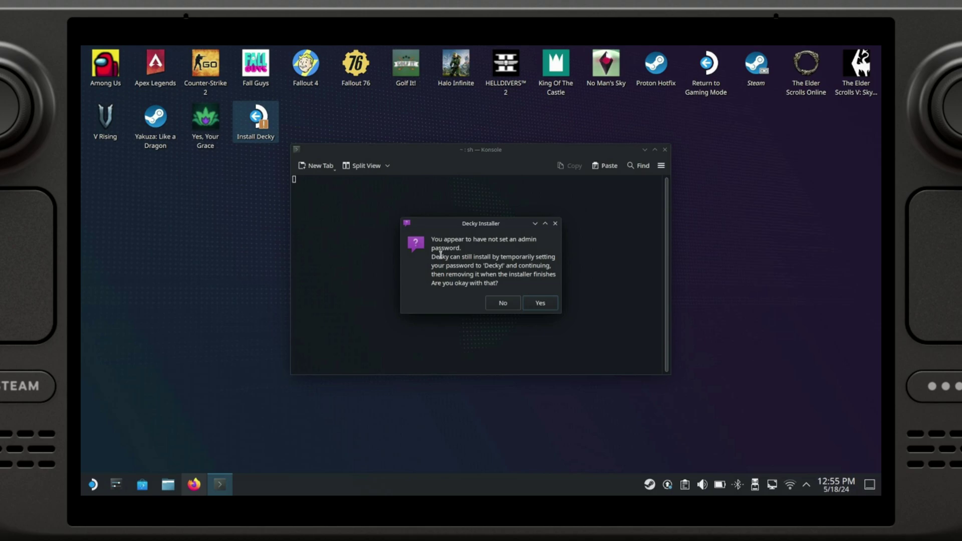
Step: Accept the temporary admin password in the Decky Installer, install the release branch and close the finished installer
{"action": "left_click_drag", "start_coordinate": [431, 244], "coordinate": [488, 264]}
{"action": "left_click_drag", "start_coordinate": [442, 281], "coordinate": [444, 277]}
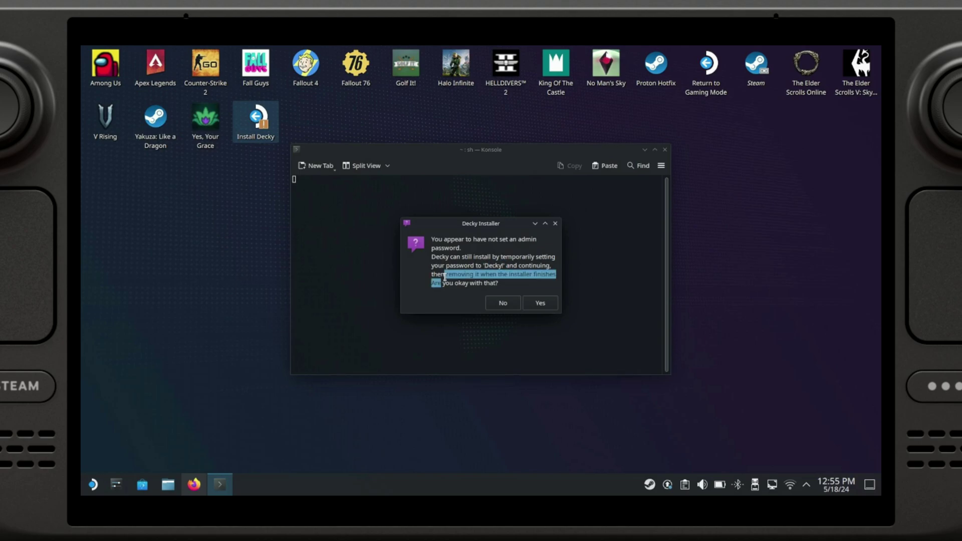
{"action": "left_click", "coordinate": [472, 262]}
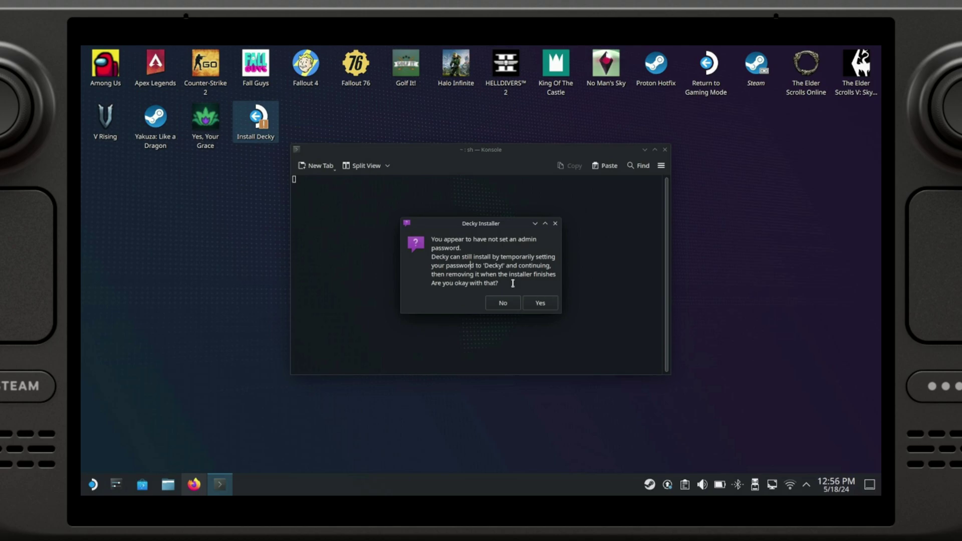
{"action": "left_click", "coordinate": [533, 306]}
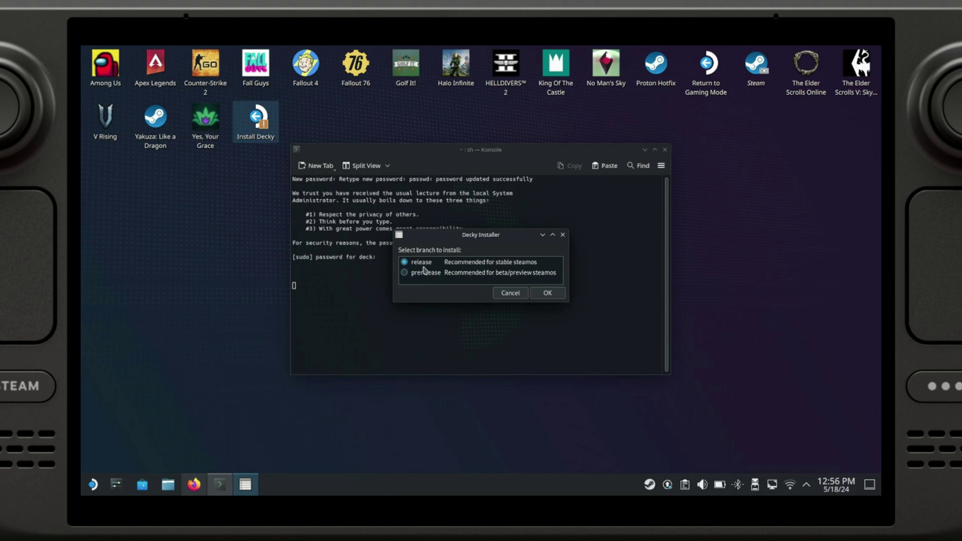
{"action": "left_click", "coordinate": [548, 293]}
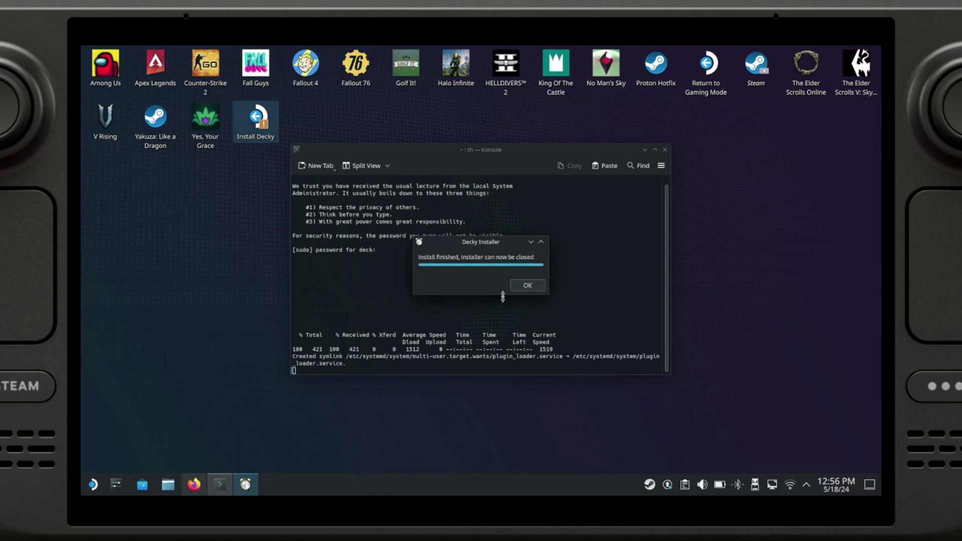
{"action": "left_click", "coordinate": [526, 285]}
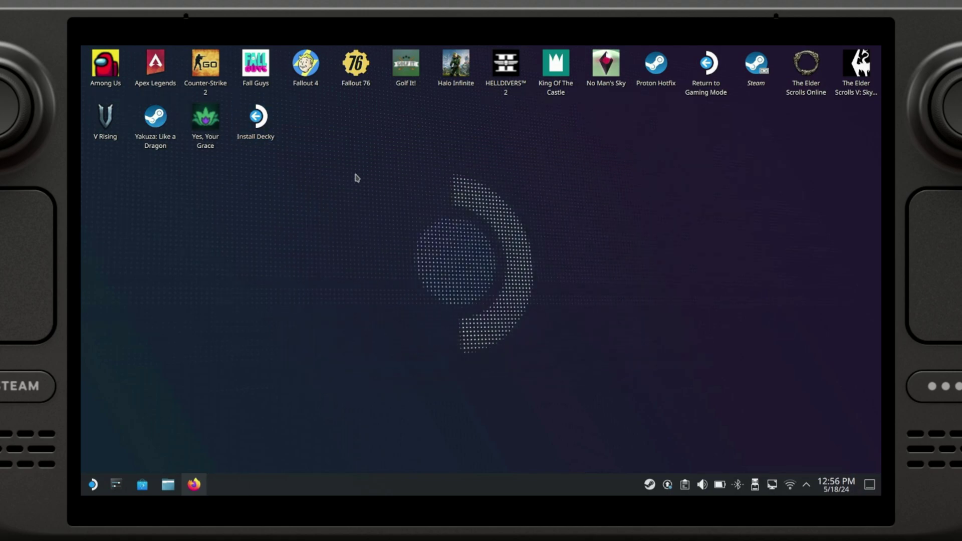
Step: Return to Gaming Mode and open the Decky section of the quick access menu
{"action": "left_click_drag", "start_coordinate": [365, 165], "coordinate": [587, 393]}
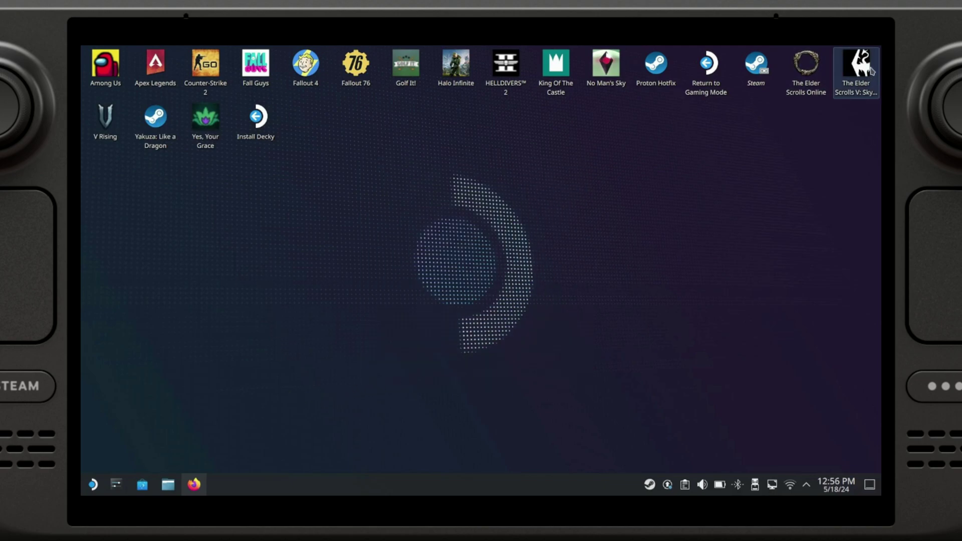
{"action": "left_click", "coordinate": [699, 76]}
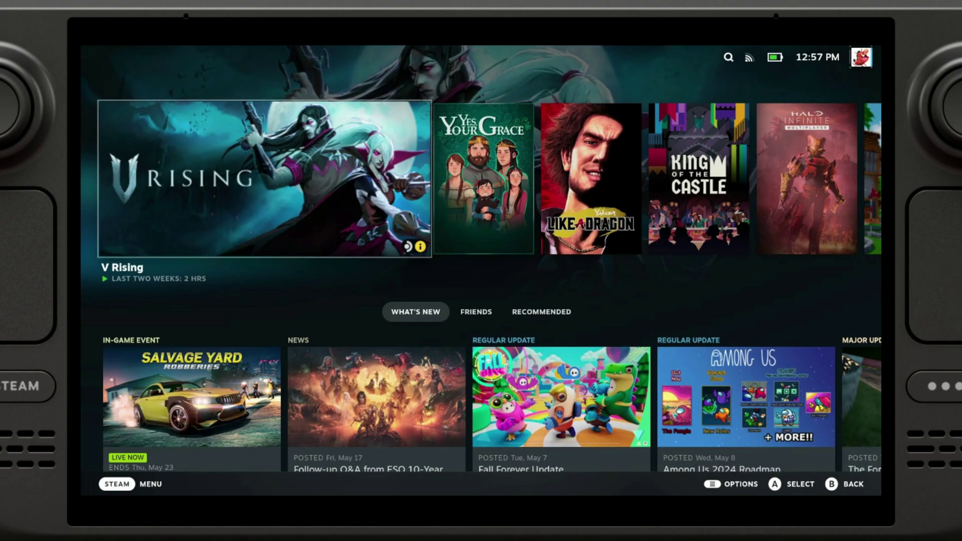
{"action": "key", "text": "ctrl+2"}
{"action": "key", "text": "Down"}
{"action": "key", "text": "Down"}
{"action": "key", "text": "Down"}
{"action": "key", "text": "Down"}
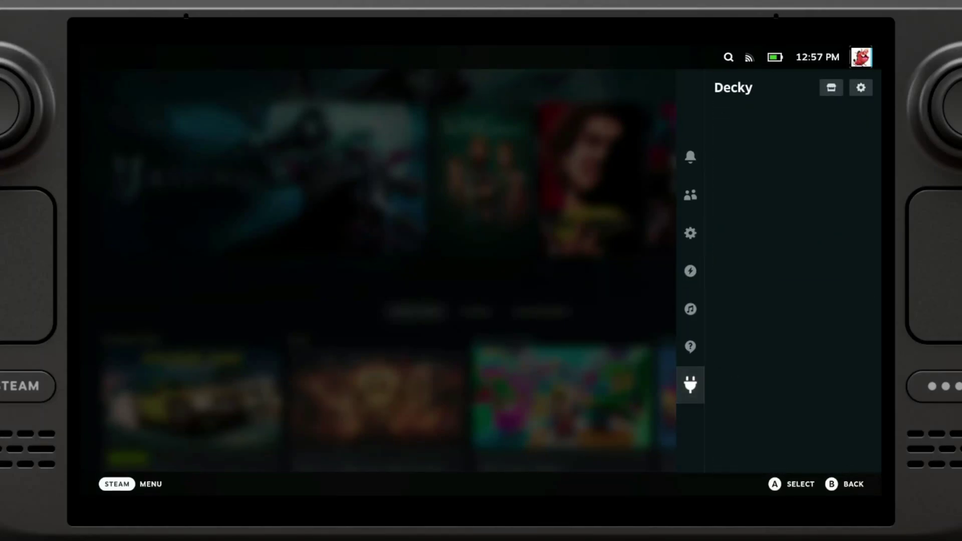
Step: Open Decky's settings at the General page
{"action": "key", "text": "Right"}
{"action": "key", "text": "Right"}
{"action": "key", "text": "Left"}
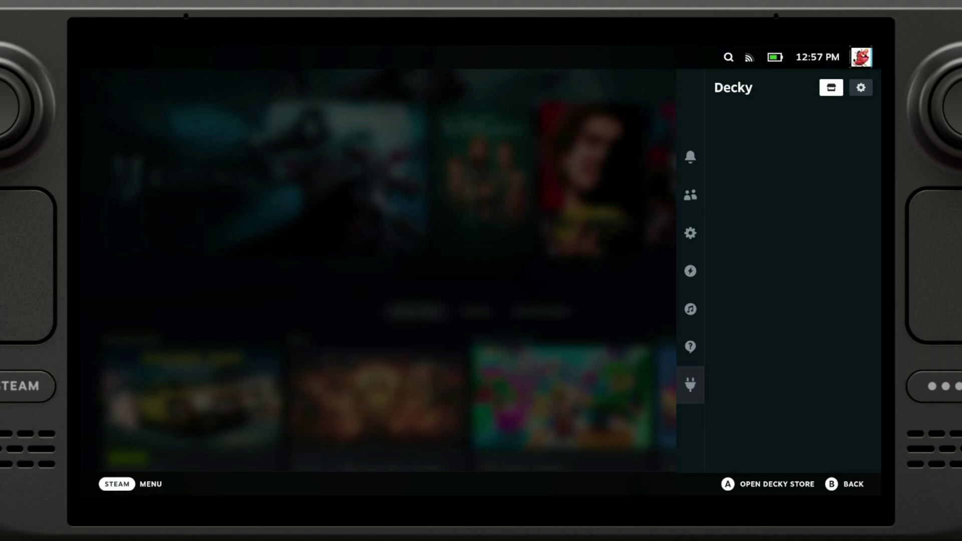
{"action": "key", "text": "Escape"}
{"action": "key", "text": "Right"}
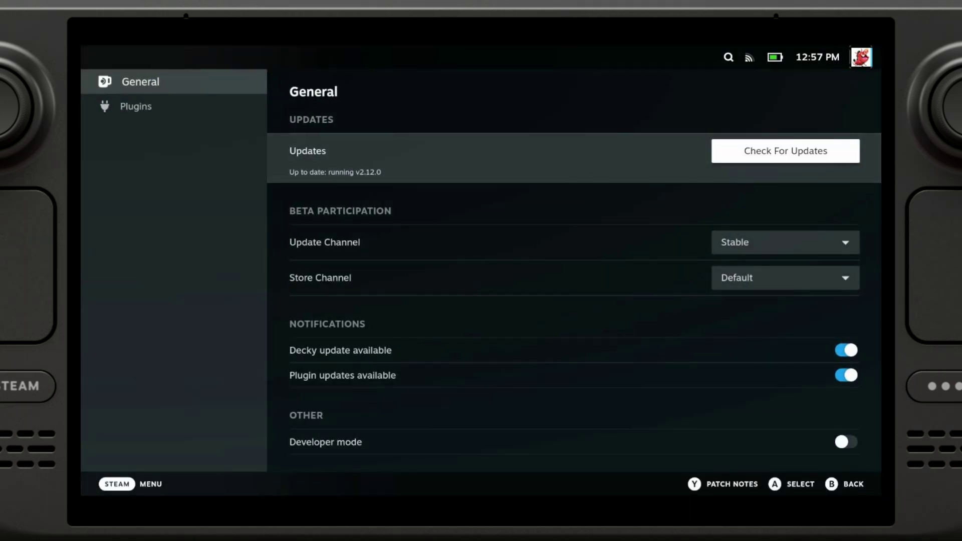
Step: Examine the Store Channel options Default, Testing and Custom, and choose Default
{"action": "key", "text": "Down"}
{"action": "key", "text": "Up"}
{"action": "key", "text": "Down"}
{"action": "key", "text": "Down"}
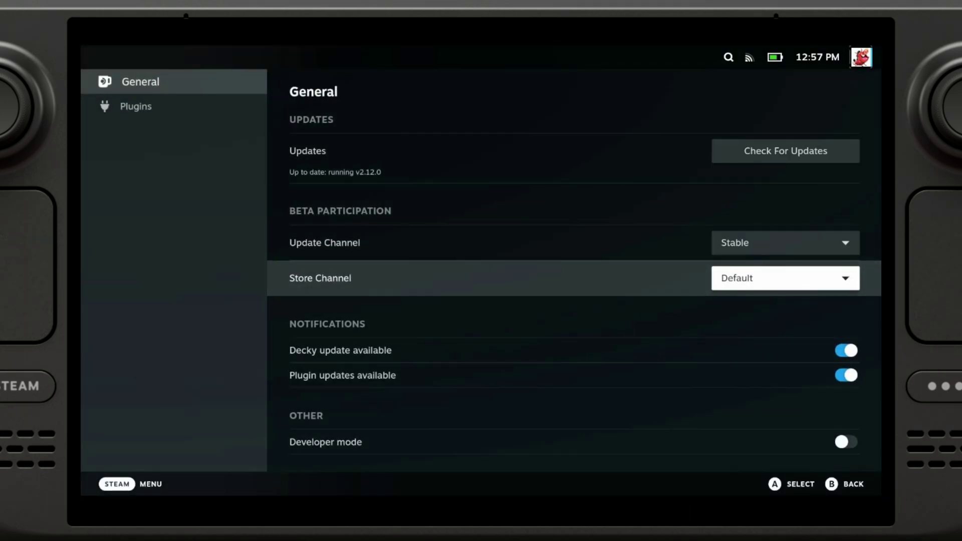
{"action": "key", "text": "Return"}
{"action": "key", "text": "Down"}
{"action": "key", "text": "Down"}
{"action": "key", "text": "Up"}
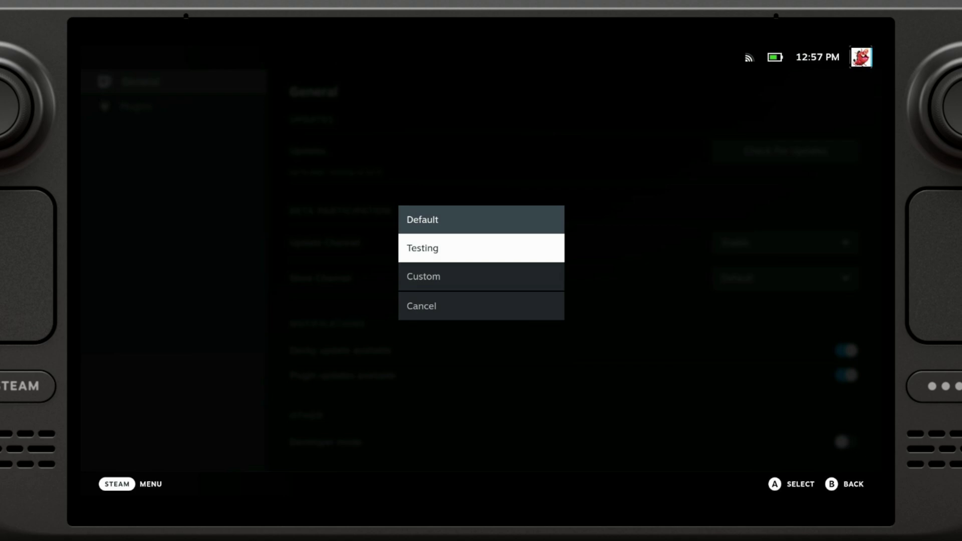
{"action": "key", "text": "Down"}
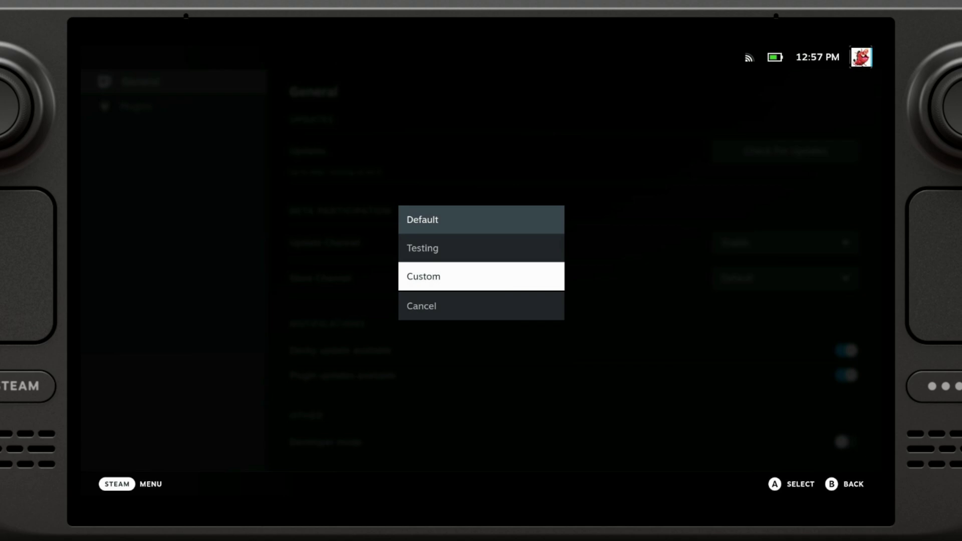
{"action": "key", "text": "Up"}
{"action": "key", "text": "Up"}
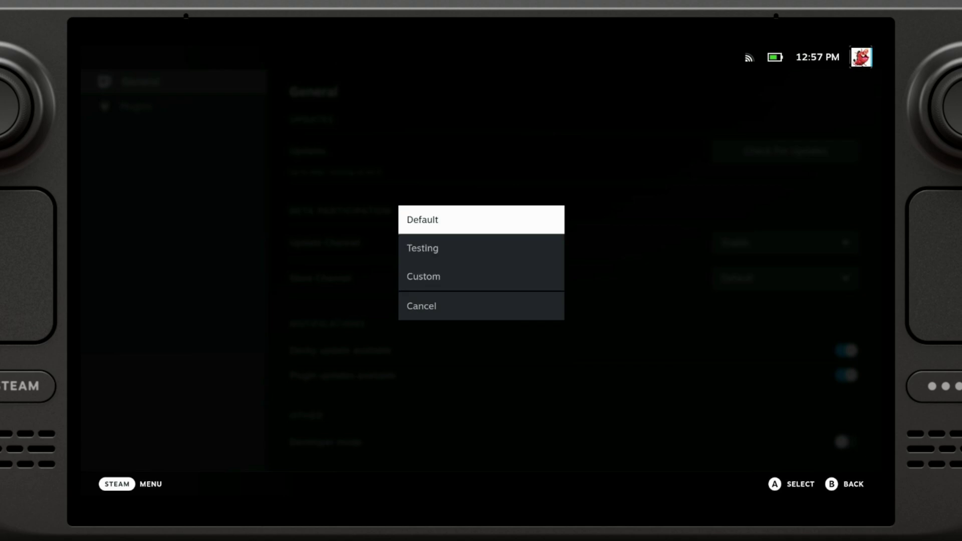
{"action": "key", "text": "Down"}
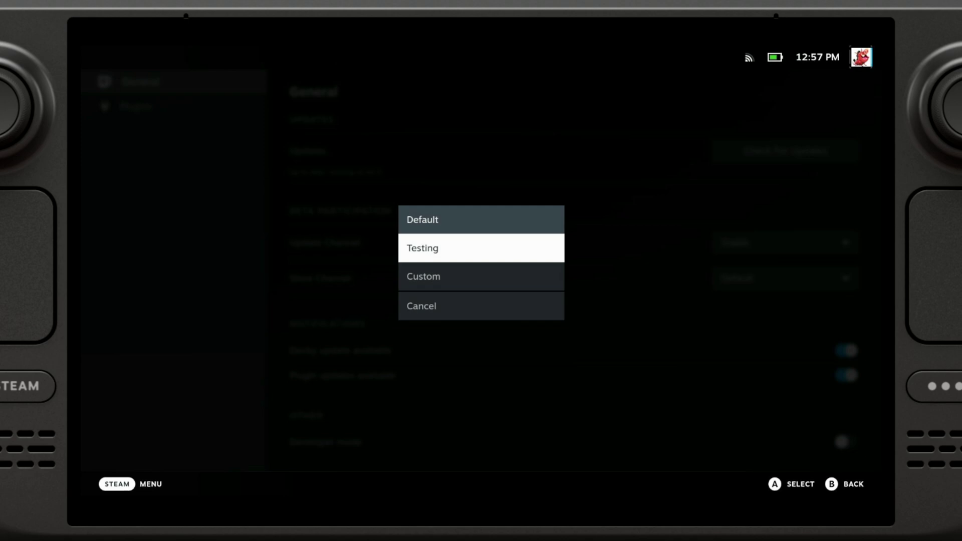
{"action": "key", "text": "Up"}
{"action": "key", "text": "Return"}
Step: Examine the Update Channel options Stable and Prerelease, and leave the list without choosing one
{"action": "key", "text": "Up"}
{"action": "key", "text": "Return"}
{"action": "key", "text": "Down"}
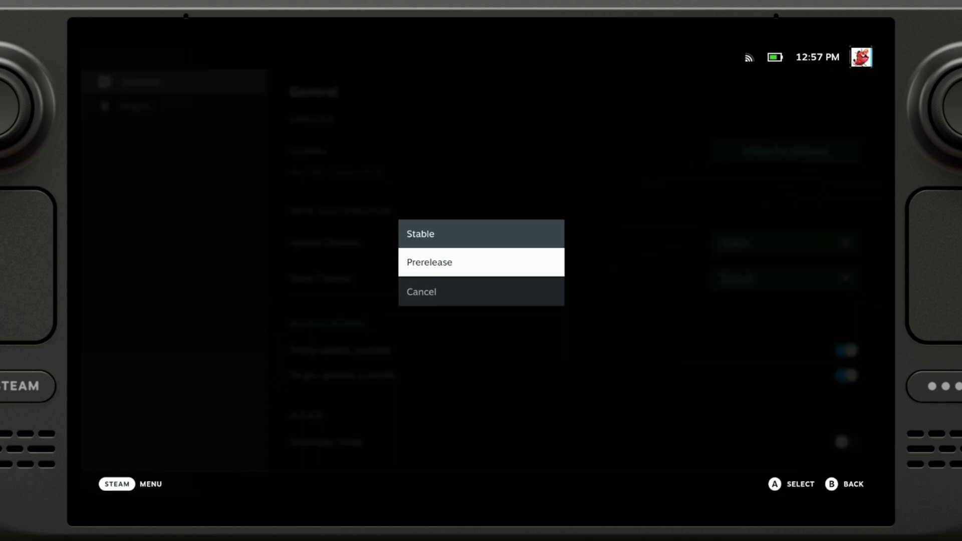
{"action": "key", "text": "Down"}
{"action": "key", "text": "Down"}
{"action": "key", "text": "Down"}
{"action": "key", "text": "Up"}
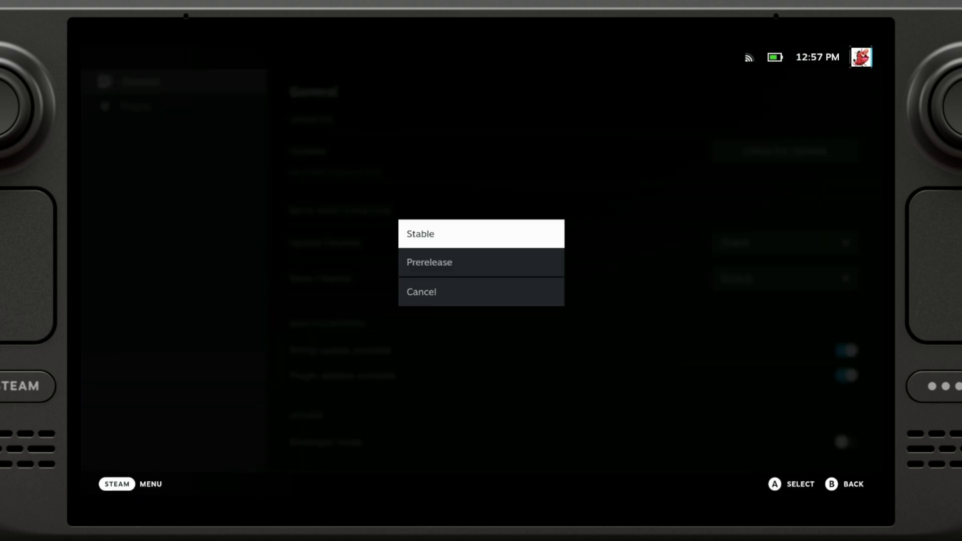
{"action": "key", "text": "Down"}
{"action": "key", "text": "Up"}
{"action": "key", "text": "Down"}
{"action": "key", "text": "Escape"}
Step: Enable Developer mode in Decky's General settings
{"action": "key", "text": "Down"}
{"action": "key", "text": "Down"}
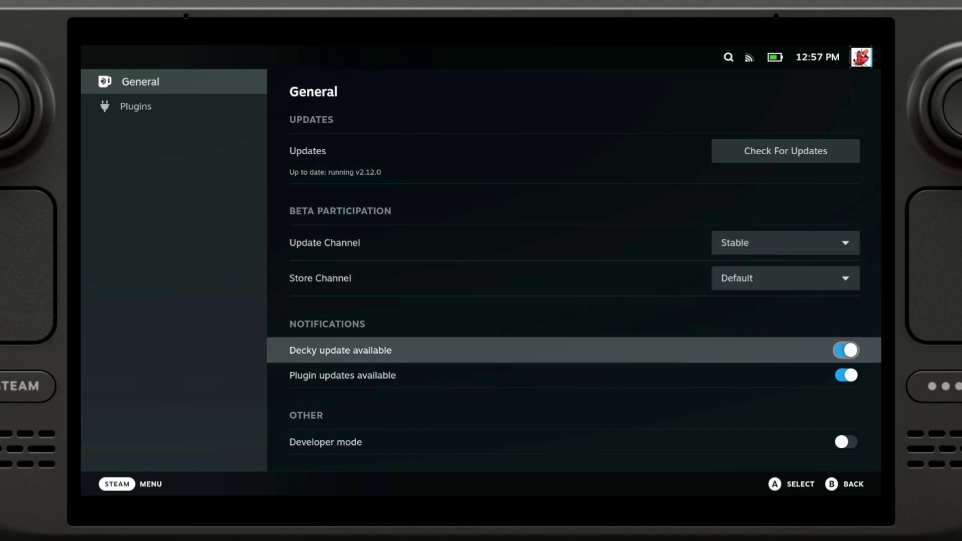
{"action": "key", "text": "Down"}
{"action": "key", "text": "Down"}
{"action": "key", "text": "Down"}
{"action": "key", "text": "Up"}
{"action": "key", "text": "Return"}
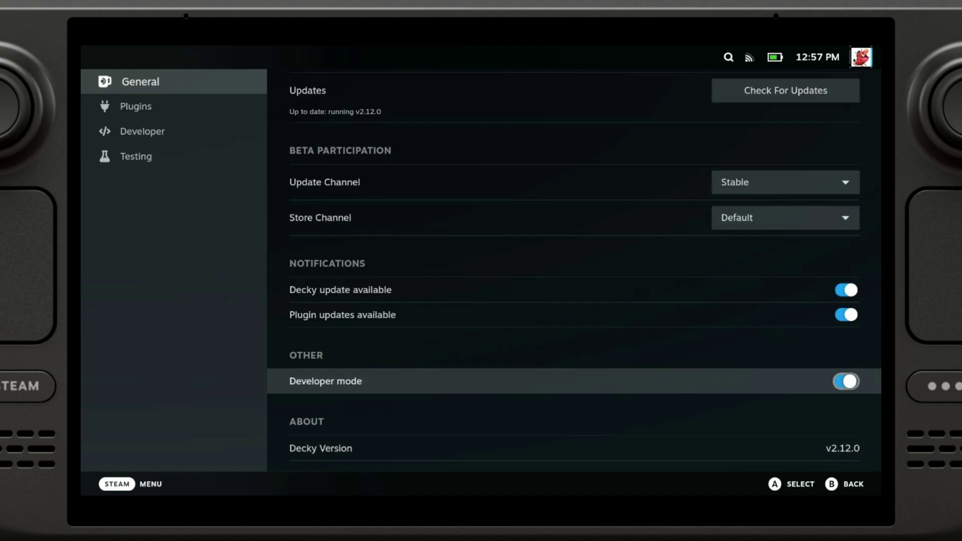
{"action": "key", "text": "Return"}
{"action": "key", "text": "Return"}
Step: Open Decky's Developer page and examine its third-party plugin installation, CEF, Valve Internal and React DevTools options
{"action": "key", "text": "Left"}
{"action": "key", "text": "Down"}
{"action": "key", "text": "Down"}
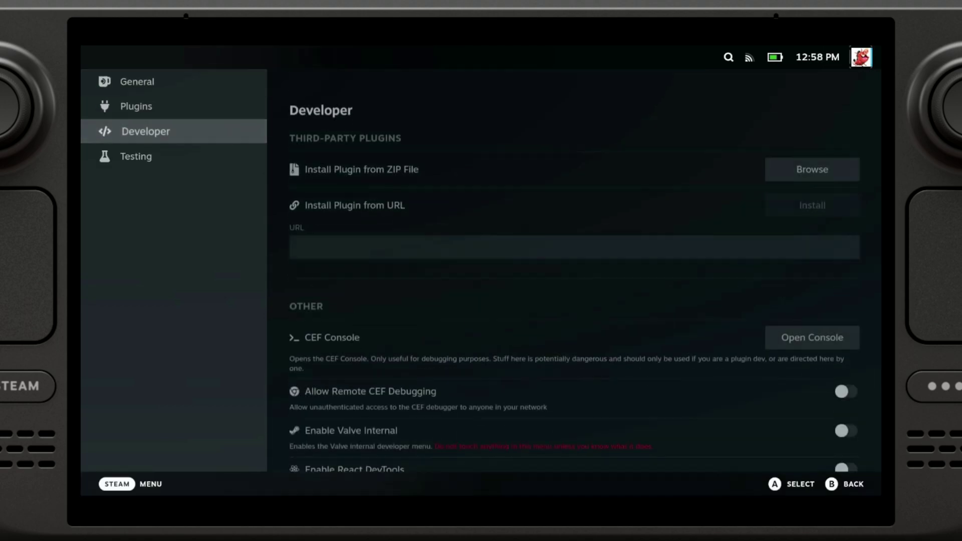
{"action": "key", "text": "Right"}
{"action": "key", "text": "Down"}
{"action": "key", "text": "Up"}
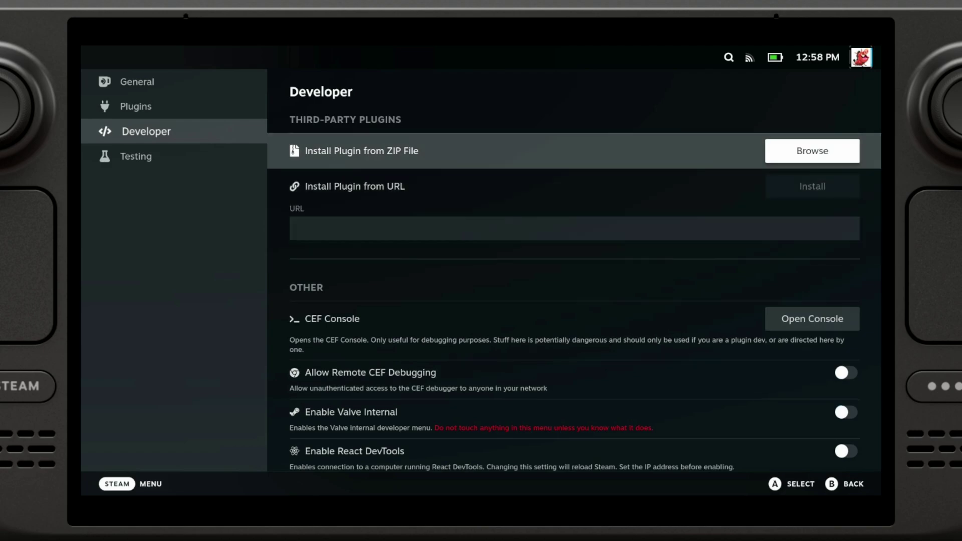
{"action": "key", "text": "Down"}
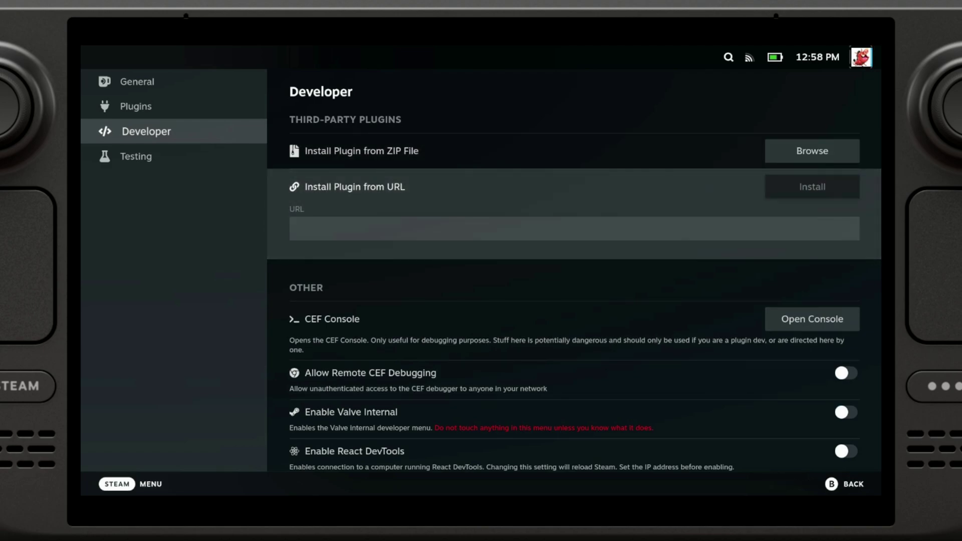
{"action": "key", "text": "Up"}
{"action": "key", "text": "Down"}
{"action": "key", "text": "Up"}
{"action": "key", "text": "Down"}
{"action": "key", "text": "Down"}
{"action": "key", "text": "Down"}
{"action": "key", "text": "Down"}
{"action": "key", "text": "Down"}
{"action": "key", "text": "Down"}
{"action": "key", "text": "Down"}
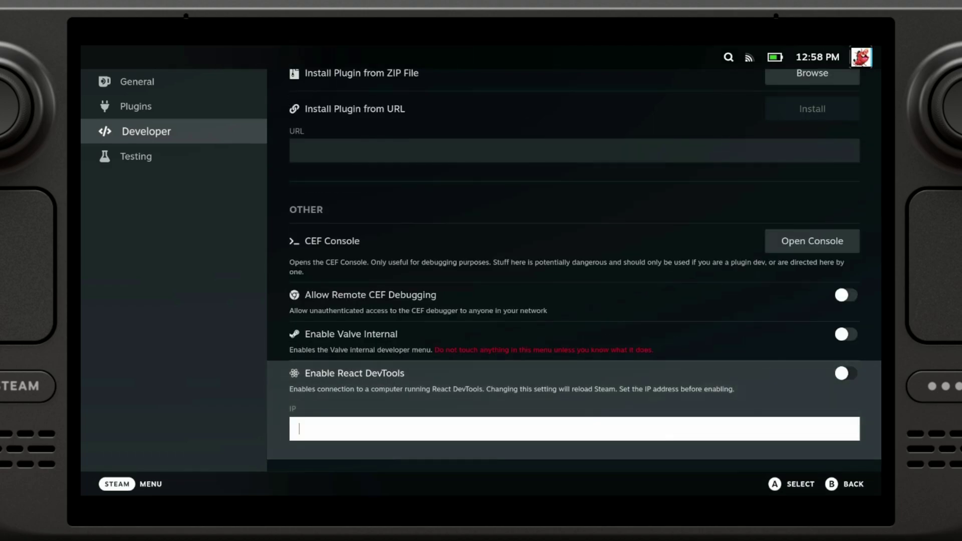
Step: Open Decky's Testing page and examine the list of downloadable pull request builds
{"action": "key", "text": "Left"}
{"action": "key", "text": "Down"}
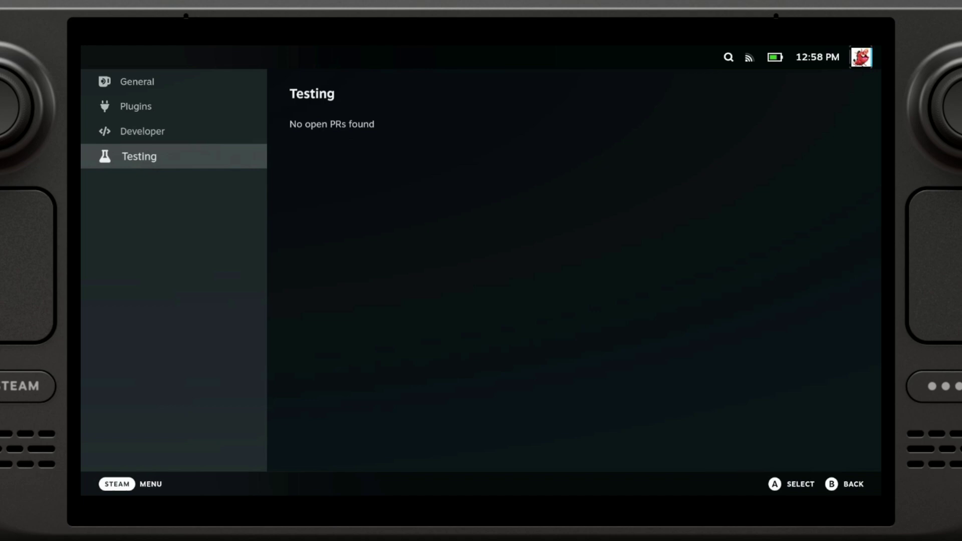
{"action": "key", "text": "Right"}
{"action": "key", "text": "Down"}
{"action": "key", "text": "Down"}
{"action": "key", "text": "Down"}
{"action": "key", "text": "Down"}
{"action": "key", "text": "Down"}
{"action": "key", "text": "Down"}
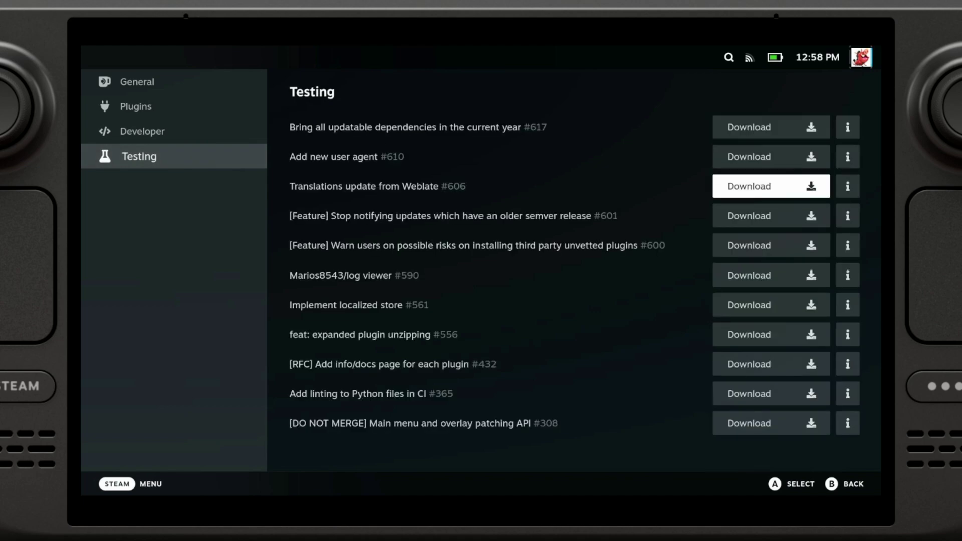
{"action": "key", "text": "Down"}
{"action": "key", "text": "Down"}
{"action": "key", "text": "Down"}
{"action": "key", "text": "Down"}
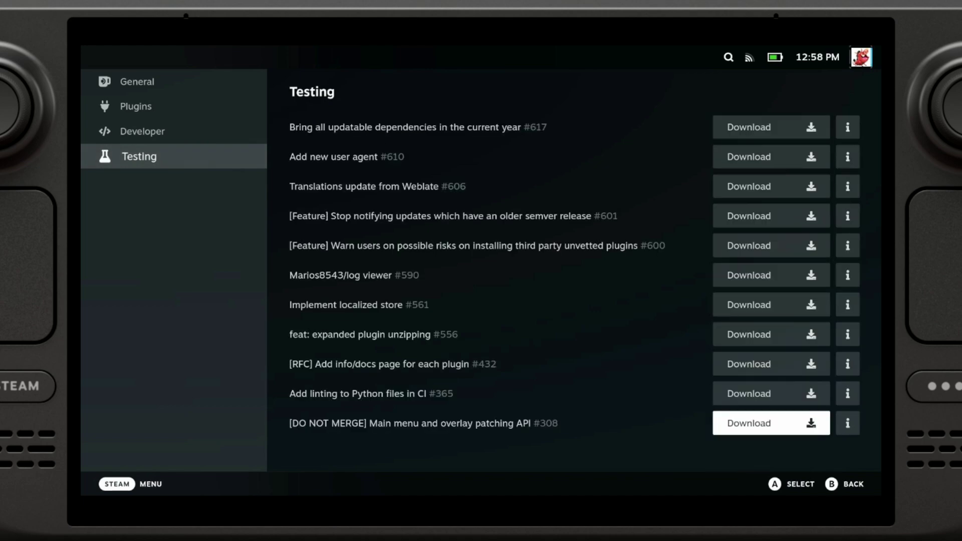
{"action": "key", "text": "Up"}
{"action": "key", "text": "Up"}
{"action": "key", "text": "Up"}
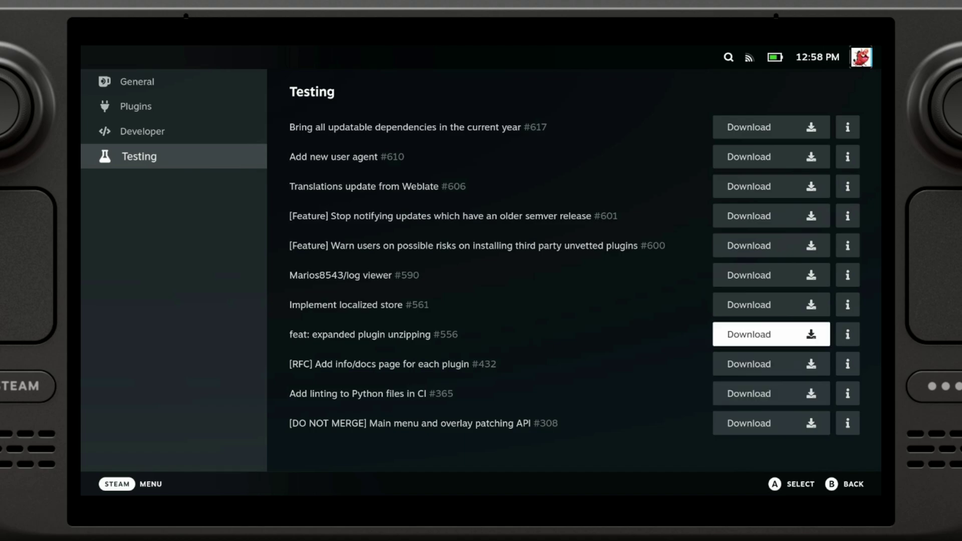
Step: Return to the Developer page and its option to install a plugin from a ZIP file
{"action": "key", "text": "Left"}
{"action": "key", "text": "Up"}
{"action": "key", "text": "Up"}
{"action": "key", "text": "Down"}
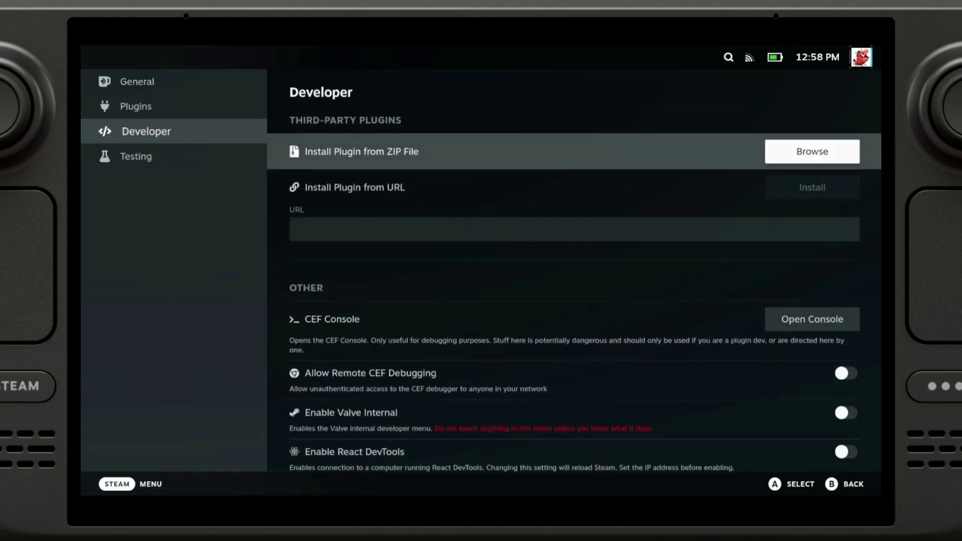
Step: Return to Decky's General settings and turn Developer mode off
{"action": "key", "text": "Up"}
{"action": "key", "text": "Up"}
{"action": "key", "text": "Right"}
{"action": "key", "text": "Down"}
{"action": "key", "text": "Down"}
{"action": "key", "text": "Down"}
{"action": "key", "text": "Down"}
{"action": "key", "text": "Down"}
{"action": "key", "text": "Down"}
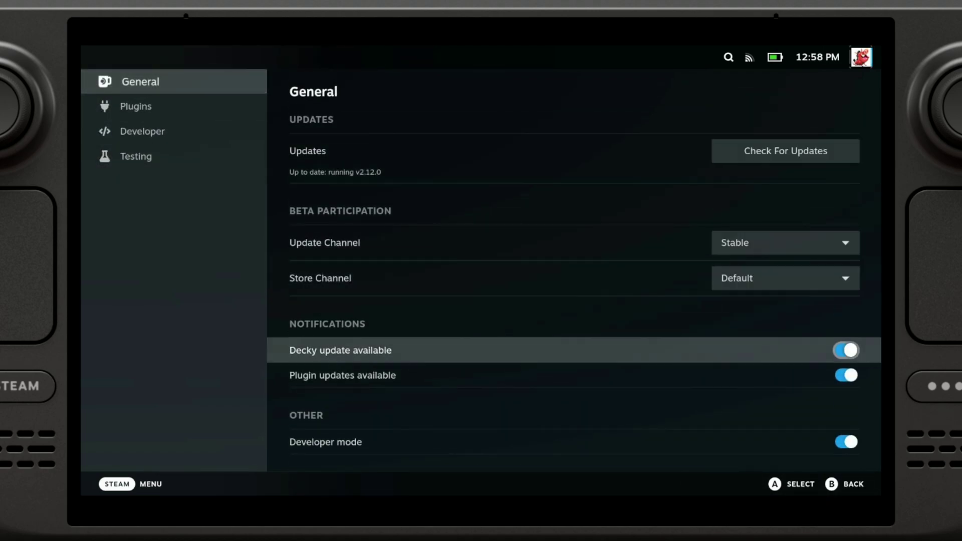
{"action": "key", "text": "Up"}
{"action": "key", "text": "Return"}
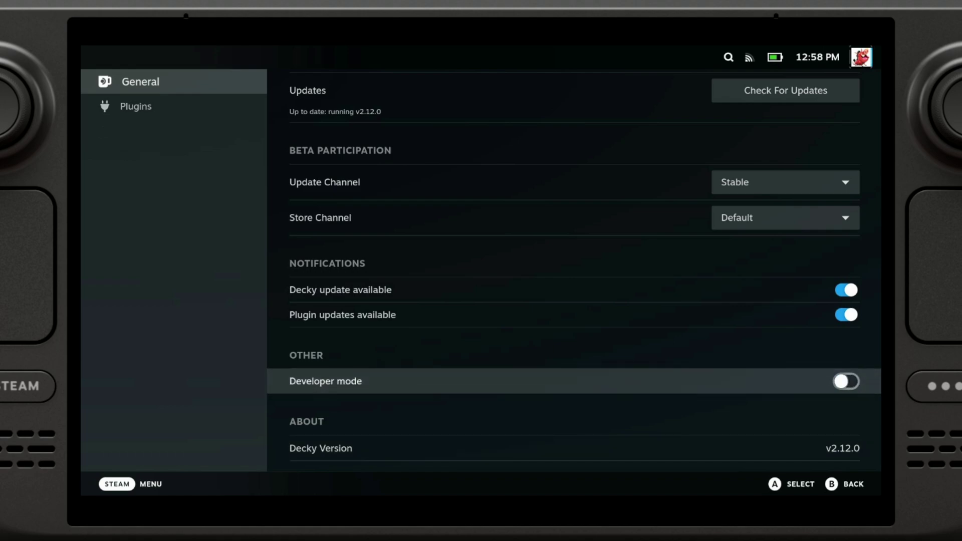
Step: Examine the Decky Version, Developer mode and notification entries on the General page
{"action": "key", "text": "Up"}
{"action": "key", "text": "Down"}
{"action": "key", "text": "Down"}
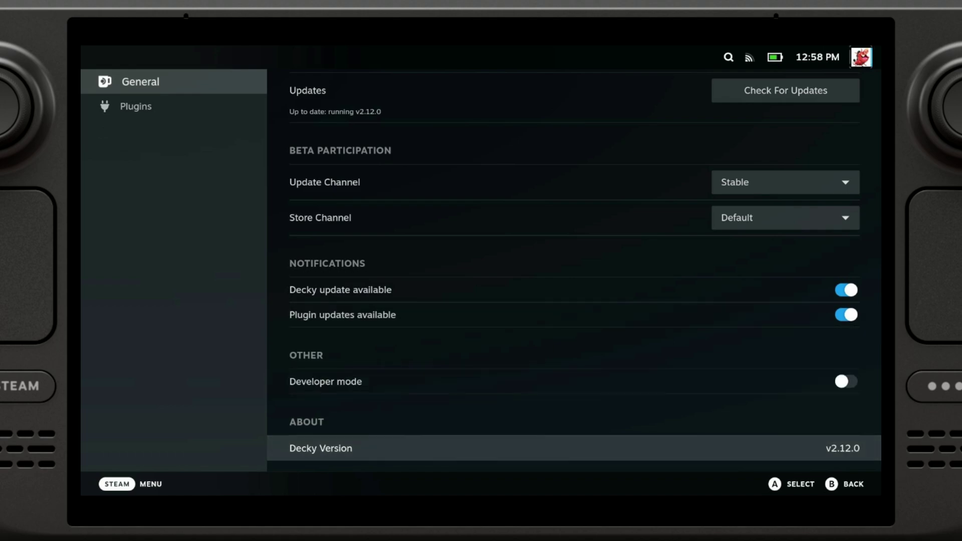
{"action": "key", "text": "Up"}
{"action": "key", "text": "Down"}
{"action": "key", "text": "Up"}
{"action": "key", "text": "Down"}
{"action": "key", "text": "Up"}
{"action": "key", "text": "Up"}
{"action": "key", "text": "Up"}
{"action": "key", "text": "Up"}
{"action": "key", "text": "Up"}
{"action": "key", "text": "Up"}
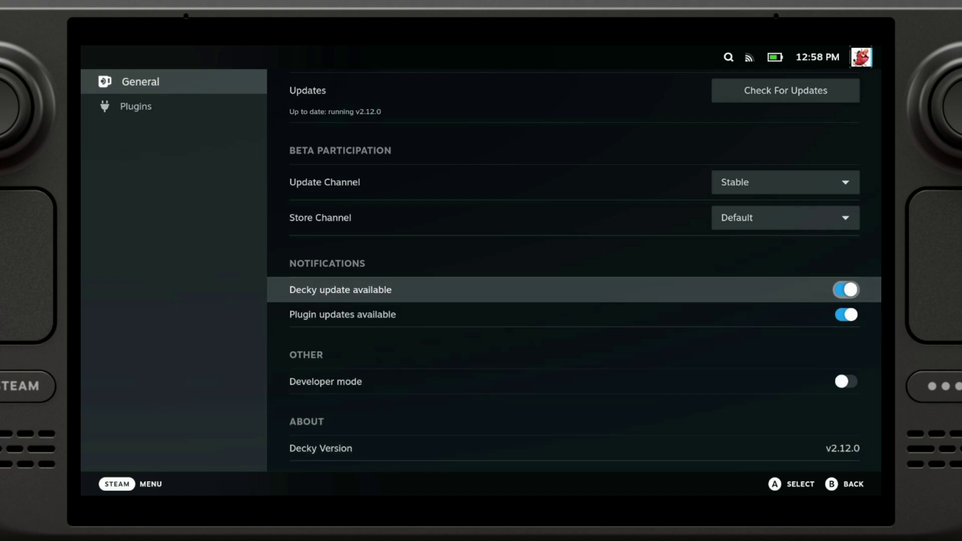
Step: Check for Decky updates from the General page
{"action": "key", "text": "Up"}
{"action": "key", "text": "Down"}
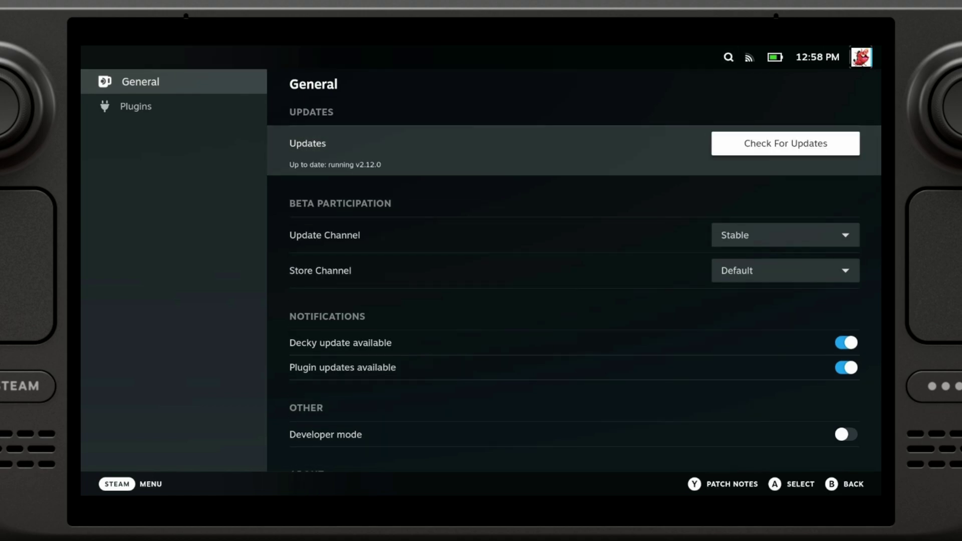
{"action": "key", "text": "Return"}
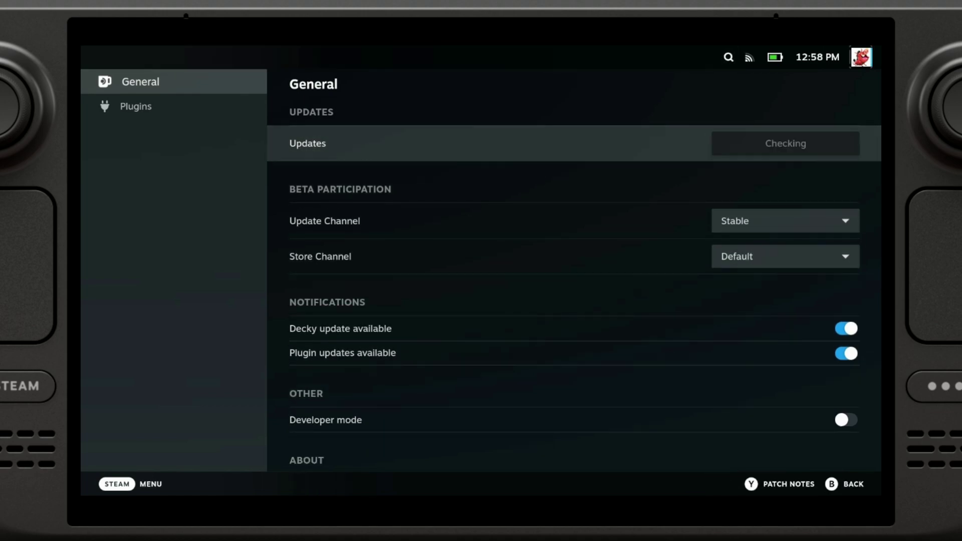
{"action": "key", "text": "Return"}
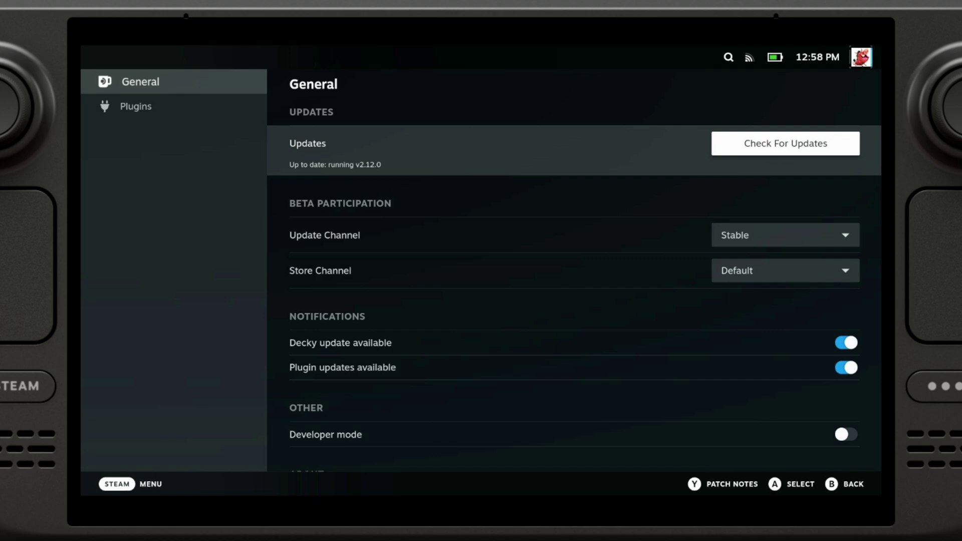
{"action": "key", "text": "Down"}
{"action": "key", "text": "Up"}
{"action": "key", "text": "Return"}
Step: View the list of installed plugins on the Plugins page and leave Decky's settings
{"action": "key", "text": "Left"}
{"action": "key", "text": "Down"}
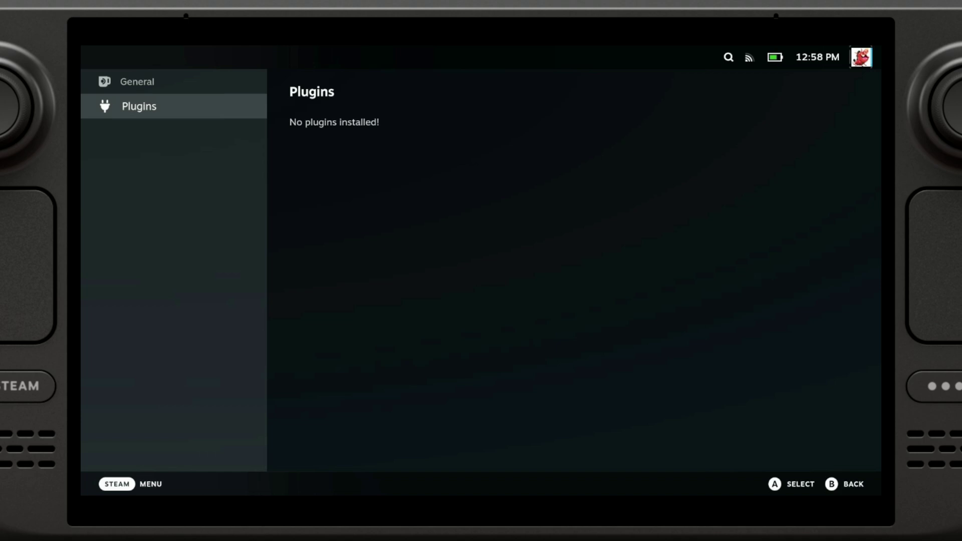
{"action": "key", "text": "Escape"}
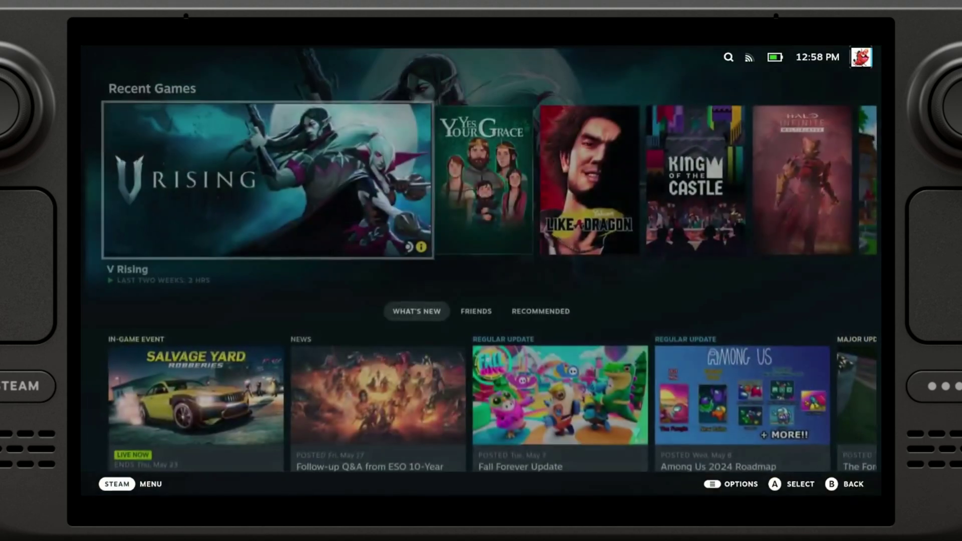
Step: Bring up the Decky panel in the quick access overlay and enter the Decky Store
{"action": "key", "text": "ctrl+2"}
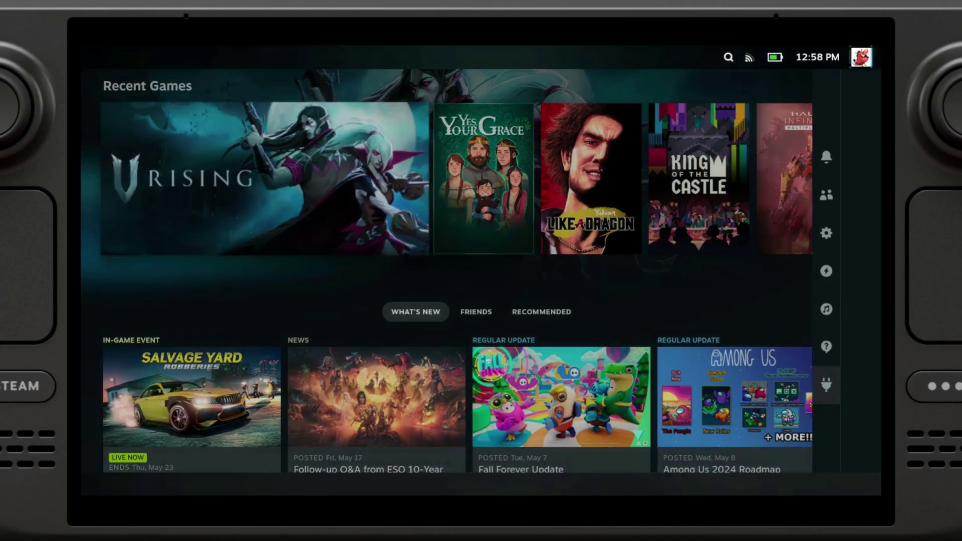
{"action": "key", "text": "Left"}
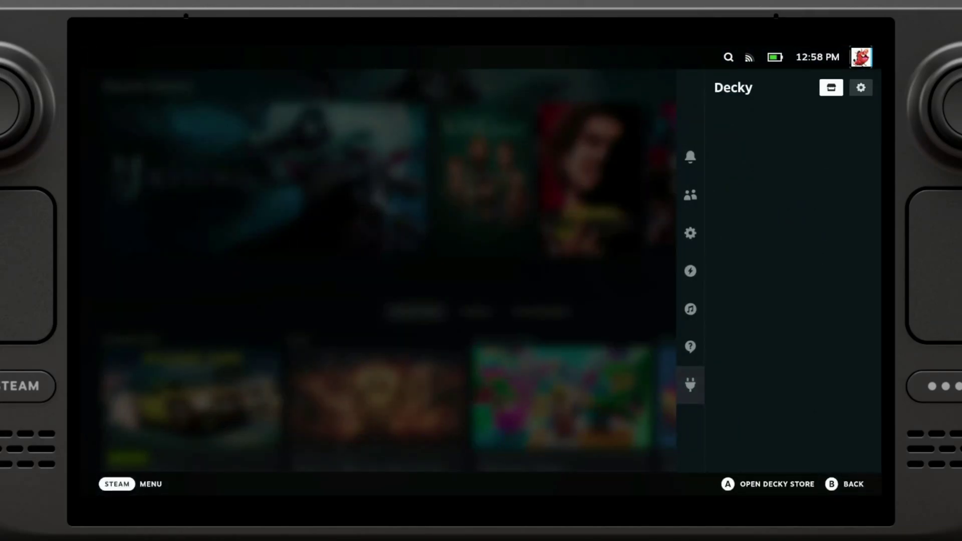
{"action": "key", "text": "Return"}
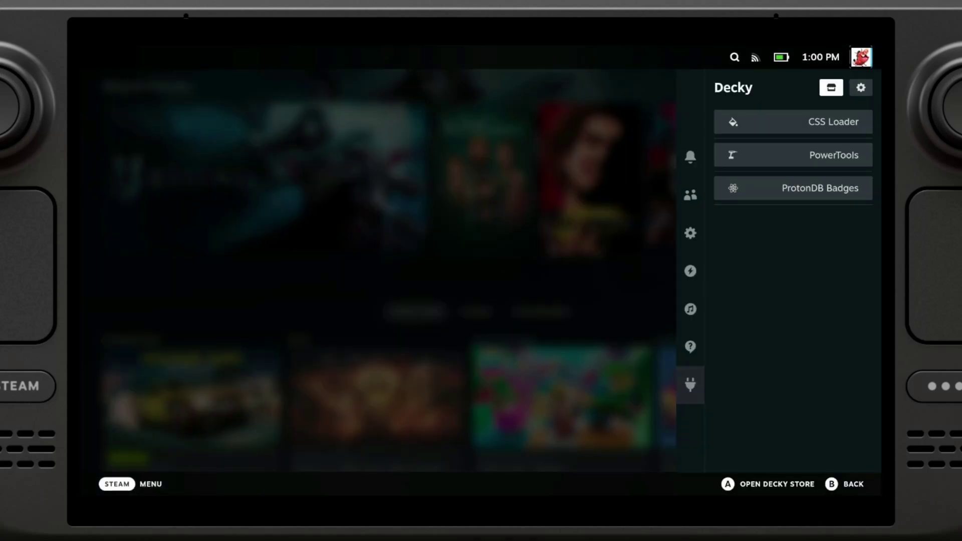
Step: Look over the installed plugins in the Decky panel and open the Decky Store
{"action": "key", "text": "Down"}
{"action": "key", "text": "Up"}
{"action": "key", "text": "Down"}
{"action": "key", "text": "Down"}
{"action": "key", "text": "Up"}
{"action": "key", "text": "Up"}
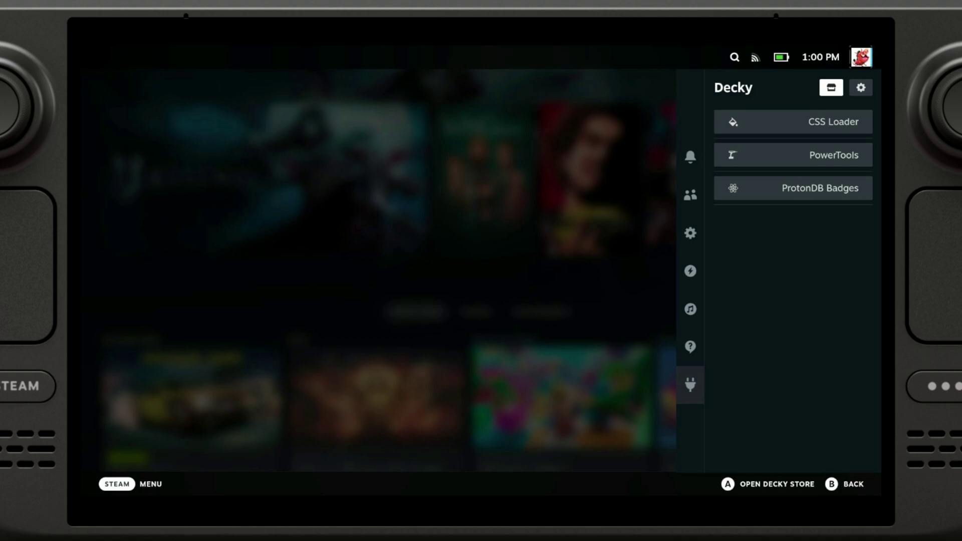
{"action": "key", "text": "Return"}
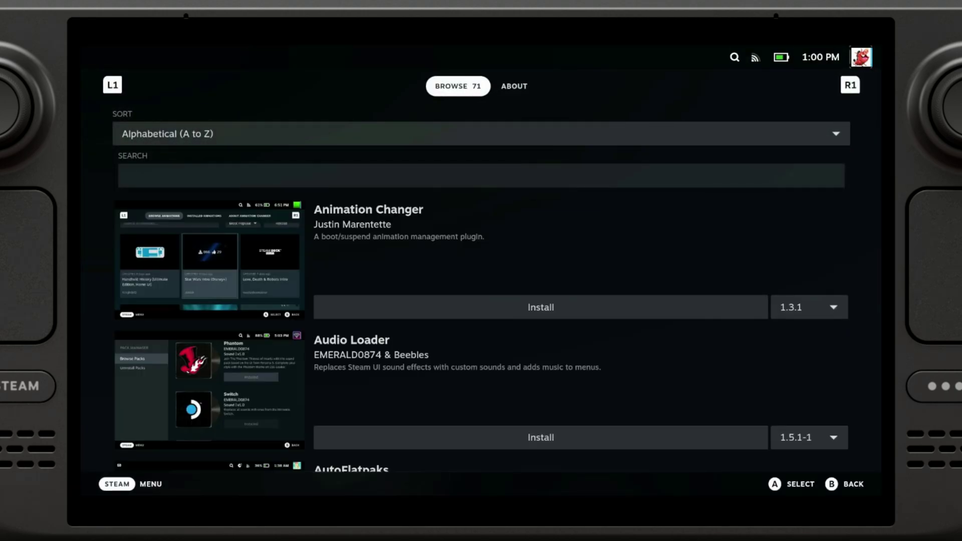
Step: Sort the store's plugin list by Most Downloaded First
{"action": "key", "text": "Down"}
{"action": "key", "text": "Down"}
{"action": "key", "text": "Down"}
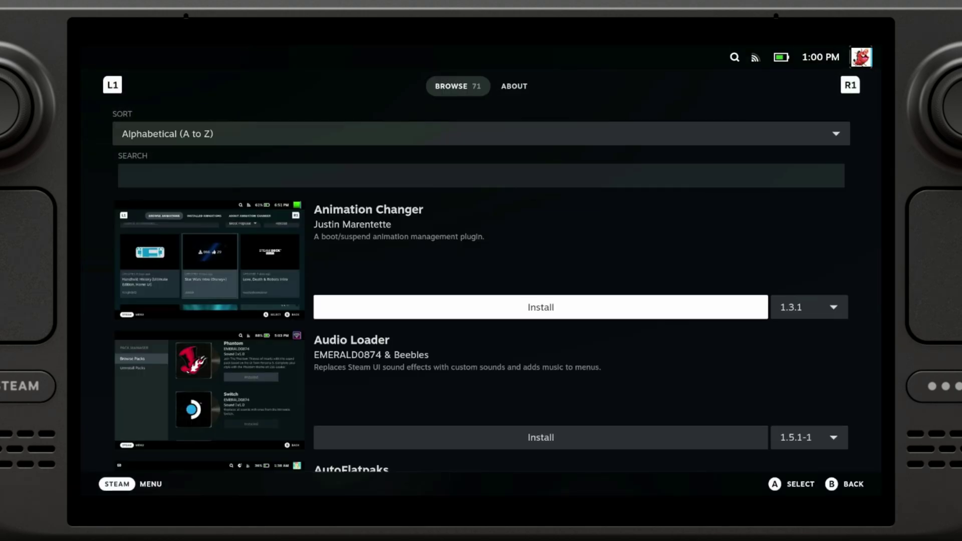
{"action": "key", "text": "Up"}
{"action": "key", "text": "Up"}
{"action": "key", "text": "Return"}
{"action": "key", "text": "Down"}
{"action": "key", "text": "Down"}
{"action": "key", "text": "Down"}
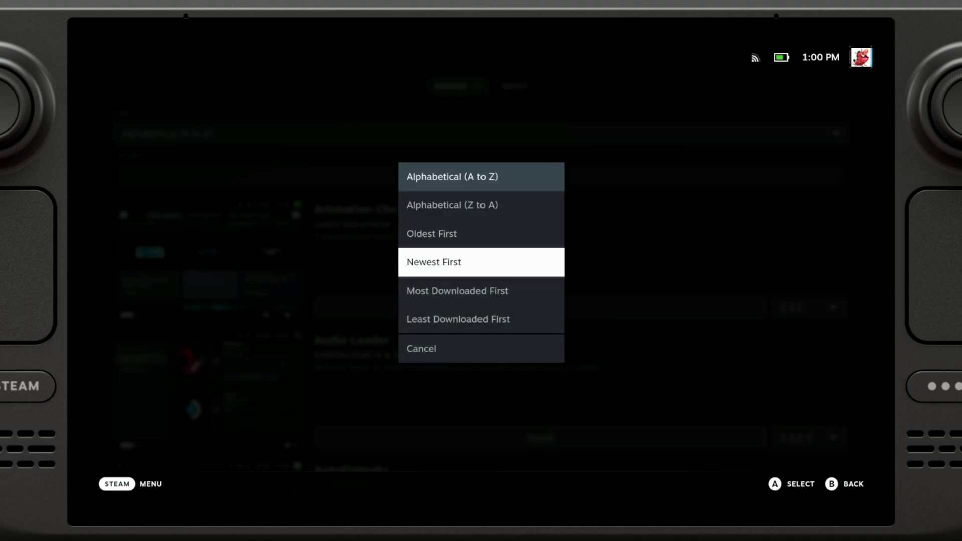
{"action": "key", "text": "Down"}
{"action": "key", "text": "Return"}
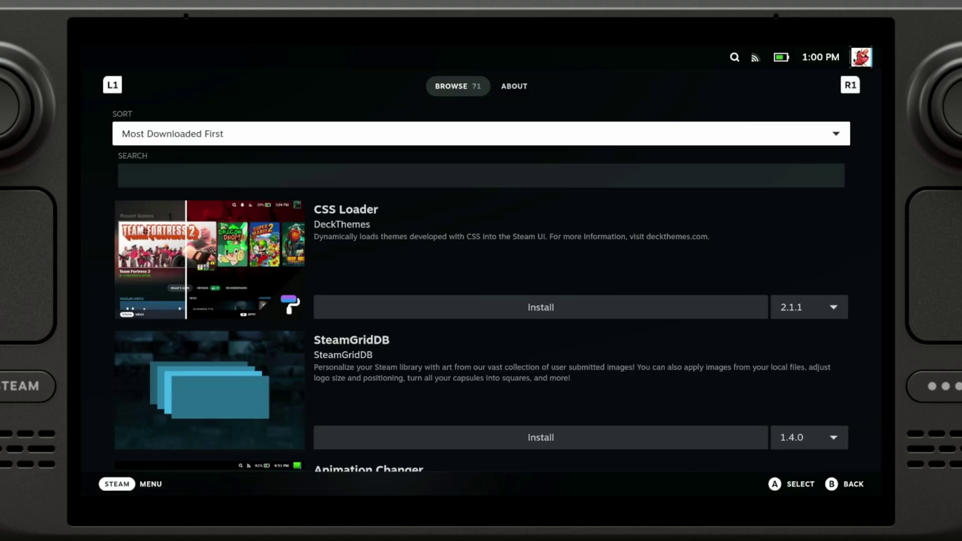
Step: Examine the versions offered for the CSS Loader plugin in the store and close the version list
{"action": "key", "text": "Down"}
{"action": "key", "text": "Down"}
{"action": "key", "text": "Up"}
{"action": "key", "text": "Down"}
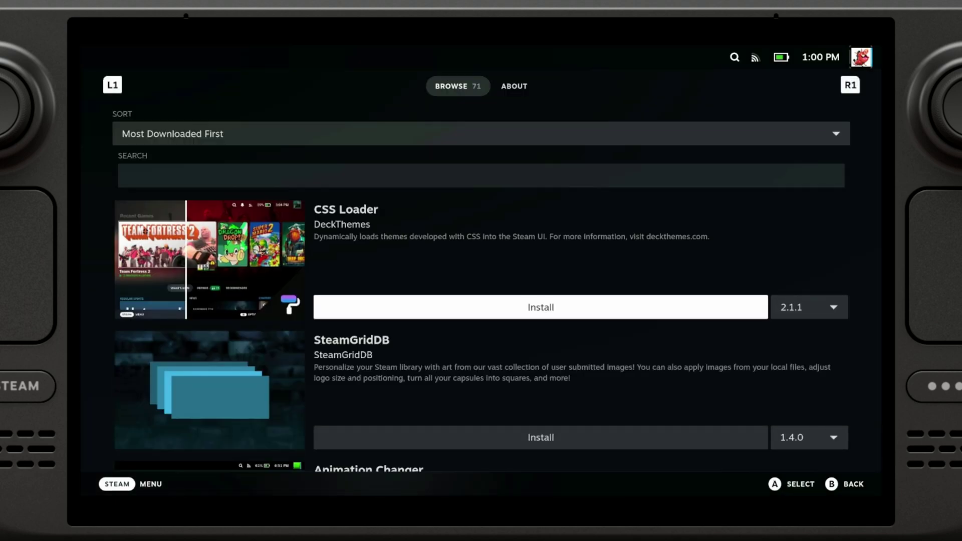
{"action": "key", "text": "Up"}
{"action": "key", "text": "Down"}
{"action": "key", "text": "Up"}
{"action": "key", "text": "Down"}
{"action": "key", "text": "Right"}
{"action": "key", "text": "Return"}
{"action": "key", "text": "Down"}
{"action": "key", "text": "Down"}
{"action": "key", "text": "Down"}
{"action": "key", "text": "Down"}
{"action": "key", "text": "Down"}
{"action": "key", "text": "Down"}
{"action": "key", "text": "Down"}
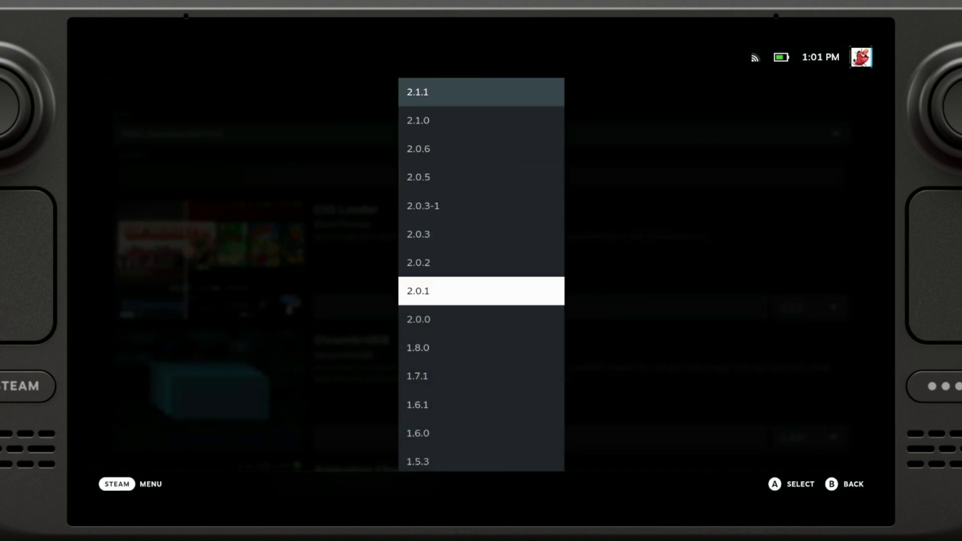
{"action": "key", "text": "Down"}
{"action": "key", "text": "Escape"}
{"action": "key", "text": "Down"}
{"action": "key", "text": "Up"}
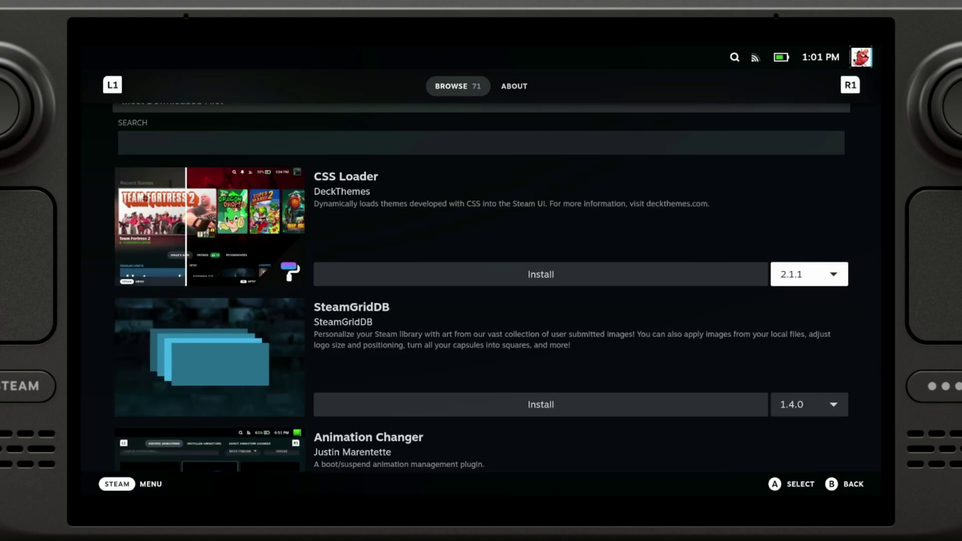
{"action": "key", "text": "Down"}
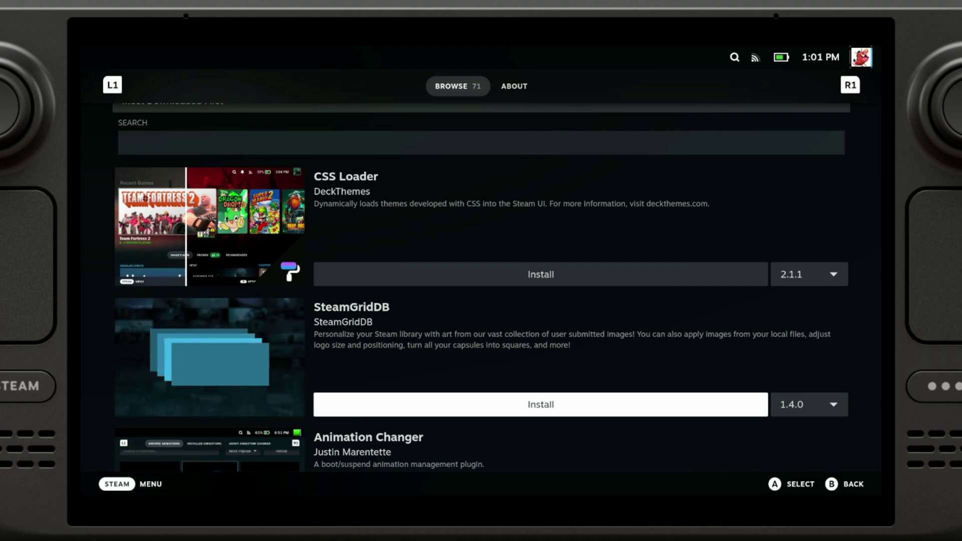
{"action": "key", "text": "Down"}
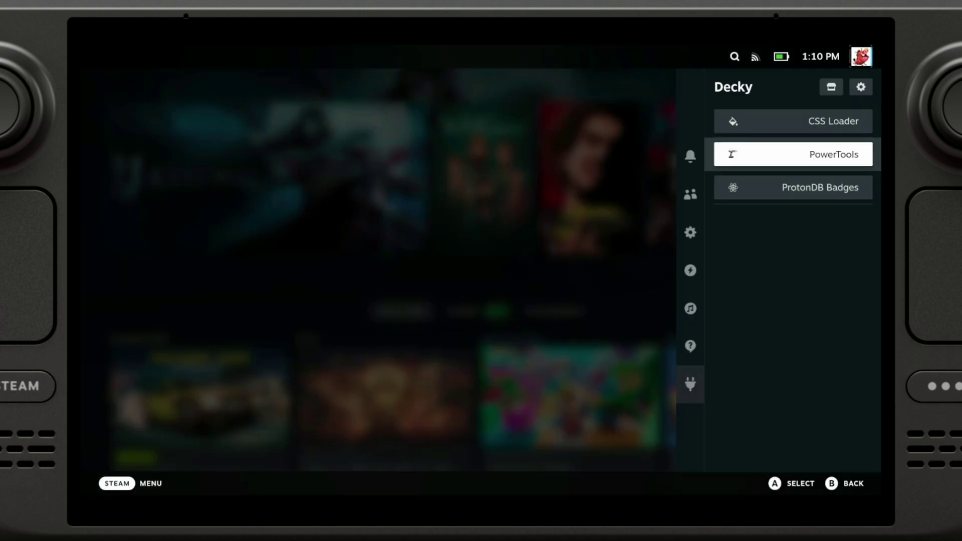
Step: Open the CSS Loader plugin from Decky's list of installed plugins
{"action": "key", "text": "Up"}
{"action": "key", "text": "Down"}
{"action": "key", "text": "Up"}
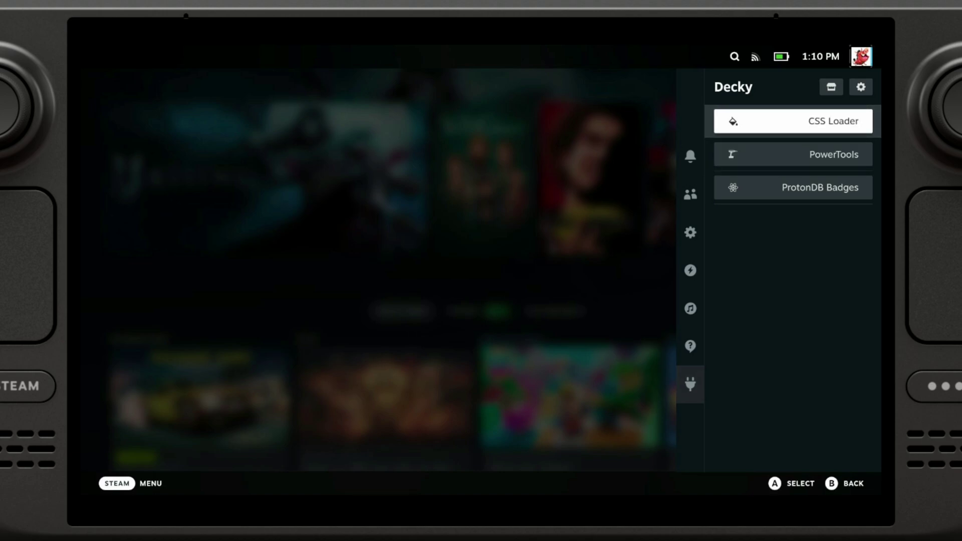
{"action": "key", "text": "Return"}
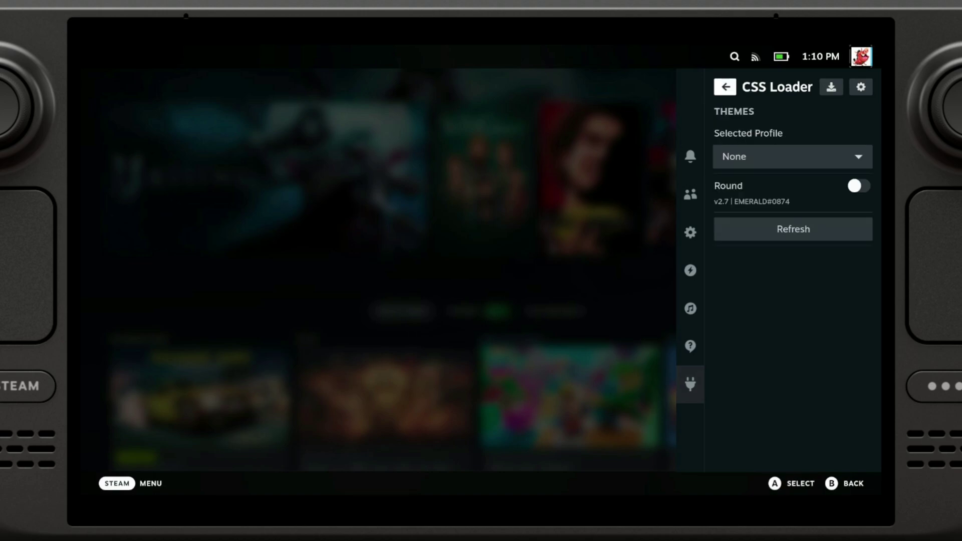
{"action": "key", "text": "Escape"}
{"action": "key", "text": "Down"}
{"action": "key", "text": "Return"}
{"action": "key", "text": "Down"}
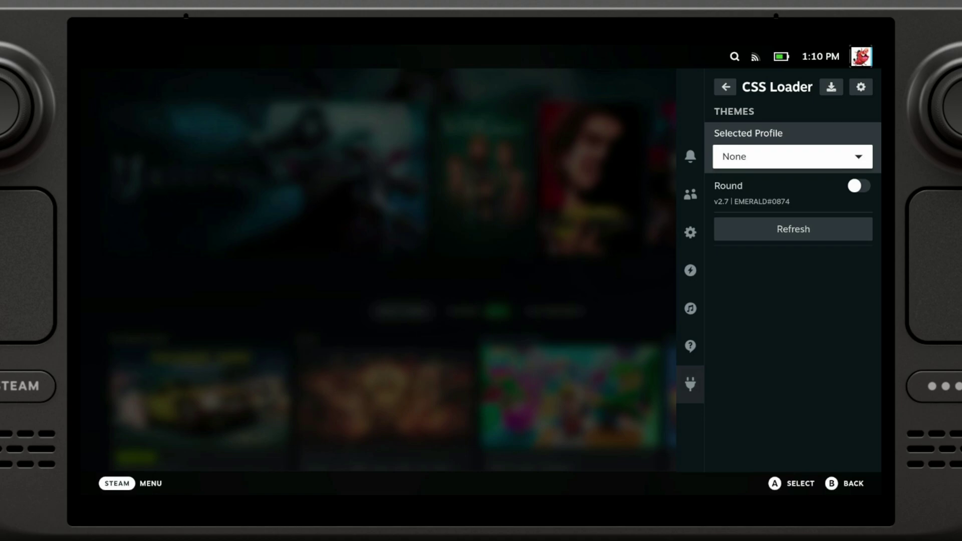
Step: Examine CSS Loader's Themes section with its profile selector, Round theme toggle and Refresh option
{"action": "key", "text": "Up"}
{"action": "key", "text": "Down"}
{"action": "key", "text": "Down"}
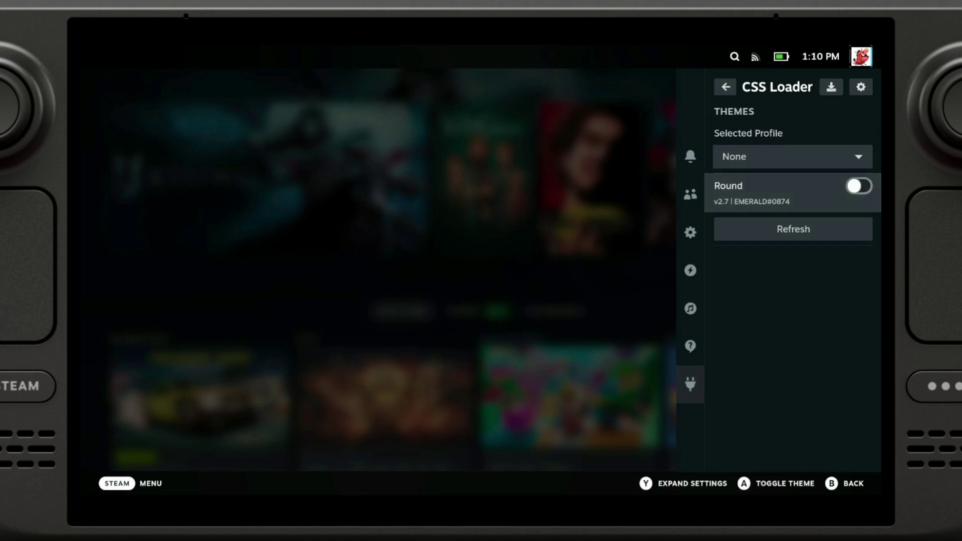
{"action": "key", "text": "Down"}
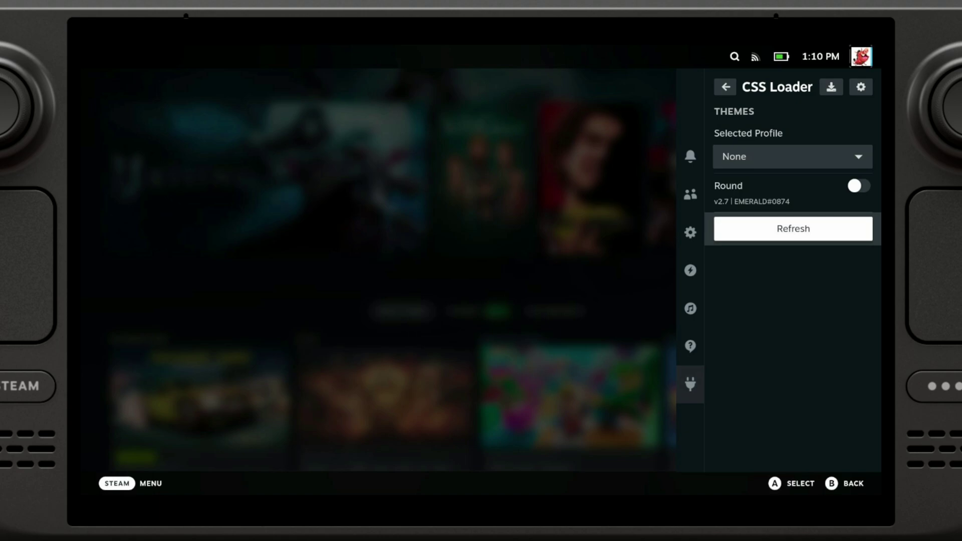
{"action": "key", "text": "Up"}
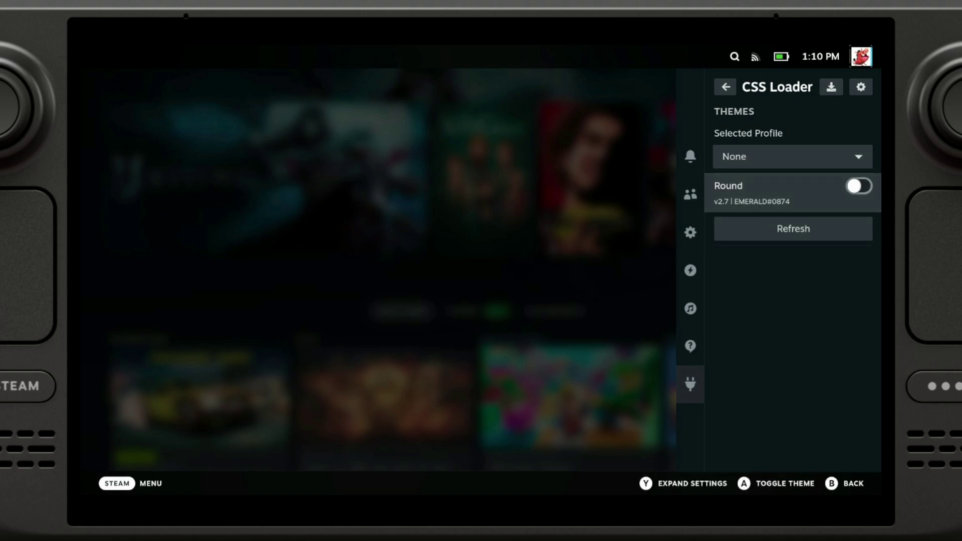
{"action": "key", "text": "Up"}
{"action": "key", "text": "Down"}
{"action": "key", "text": "Down"}
{"action": "key", "text": "Up"}
{"action": "key", "text": "Up"}
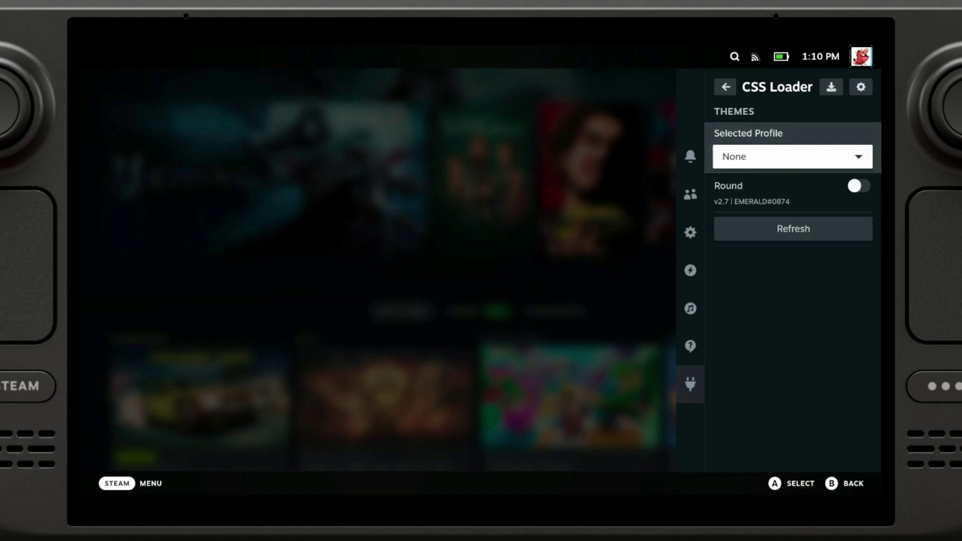
{"action": "key", "text": "Down"}
{"action": "key", "text": "Up"}
{"action": "key", "text": "Up"}
{"action": "key", "text": "Down"}
{"action": "key", "text": "Down"}
{"action": "key", "text": "Down"}
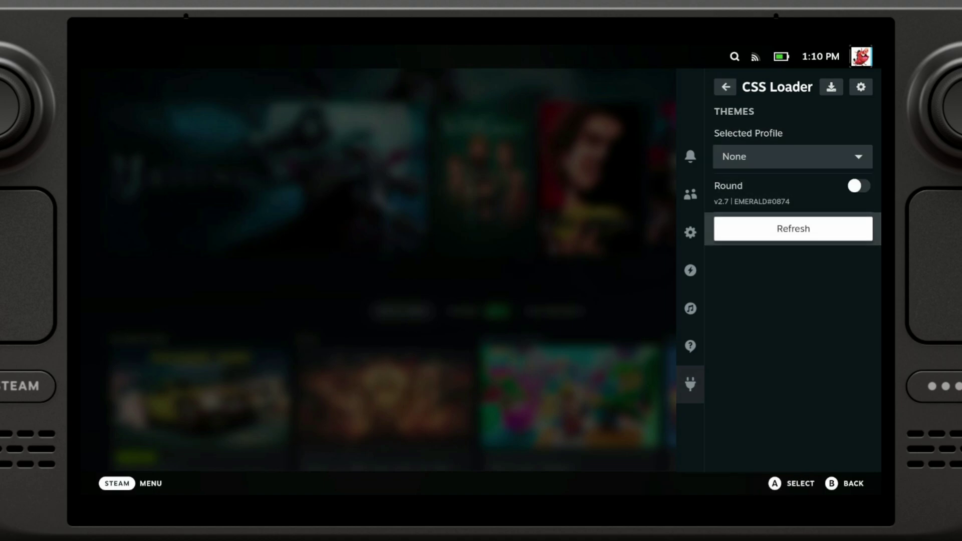
Step: Open CSS Loader's page for browsing and downloading themes
{"action": "key", "text": "Up"}
{"action": "key", "text": "Up"}
{"action": "key", "text": "Up"}
{"action": "key", "text": "Right"}
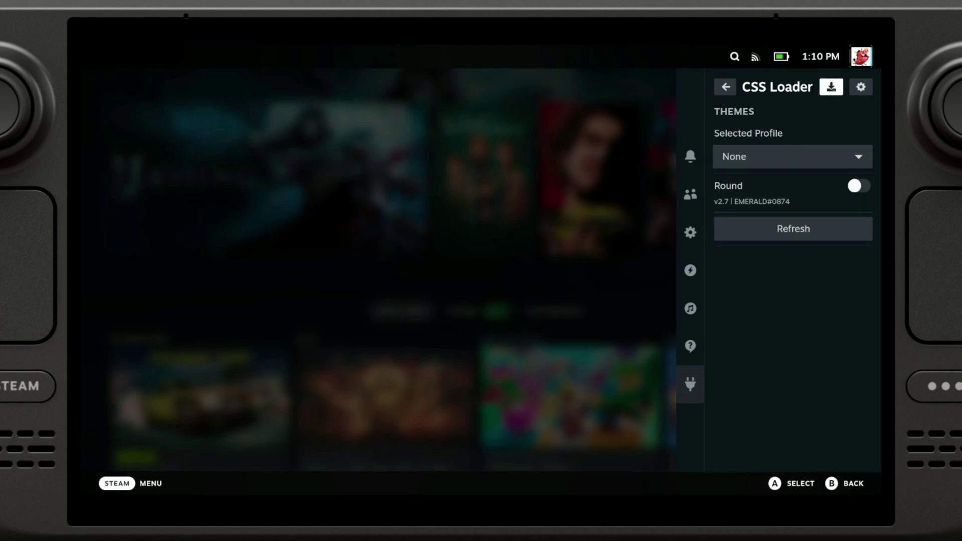
{"action": "key", "text": "Right"}
{"action": "key", "text": "Left"}
{"action": "key", "text": "Right"}
{"action": "key", "text": "Left"}
{"action": "key", "text": "Right"}
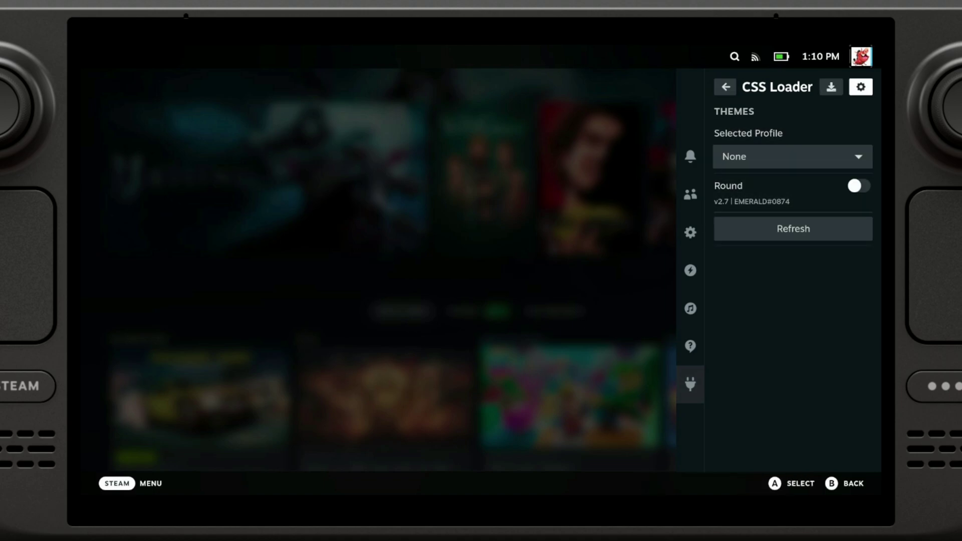
{"action": "key", "text": "Left"}
{"action": "key", "text": "Right"}
{"action": "key", "text": "Left"}
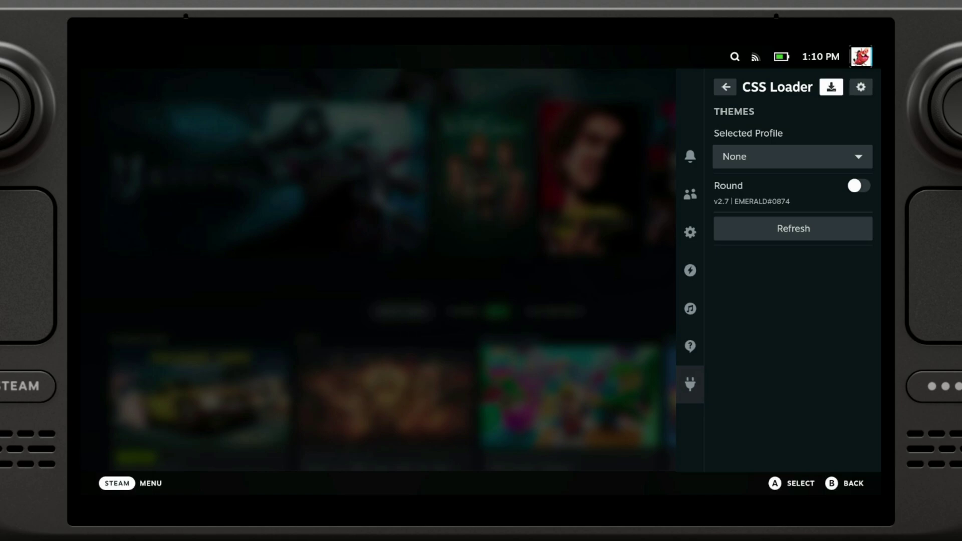
{"action": "key", "text": "Return"}
Step: Sort the available themes by Most Downloaded and move to the Round theme
{"action": "key", "text": "Down"}
{"action": "key", "text": "Return"}
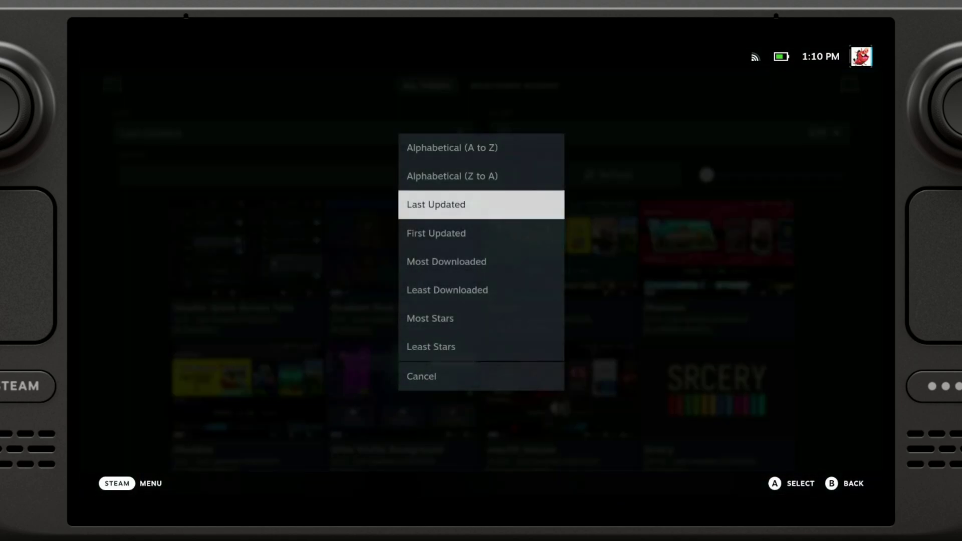
{"action": "key", "text": "Down"}
{"action": "key", "text": "Down"}
{"action": "key", "text": "Return"}
{"action": "key", "text": "Down"}
{"action": "key", "text": "Down"}
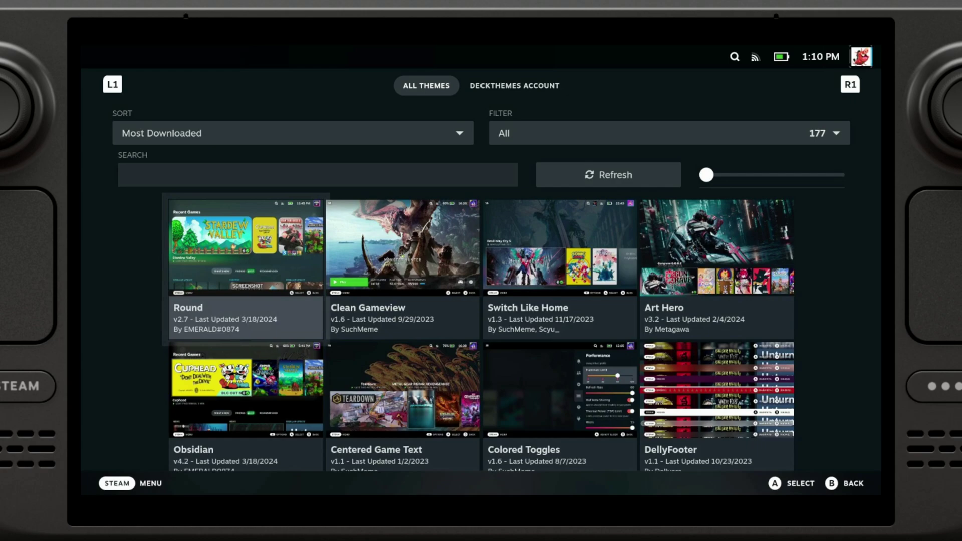
Step: Examine the Round theme and its neighbours in the most-downloaded list, and return to the home screen
{"action": "key", "text": "Right"}
{"action": "key", "text": "Left"}
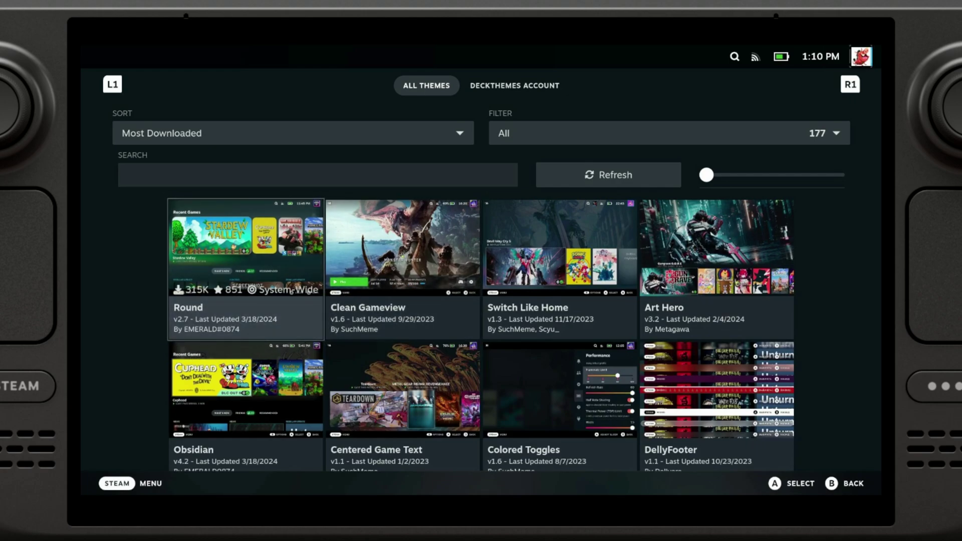
{"action": "key", "text": "Right"}
{"action": "key", "text": "Left"}
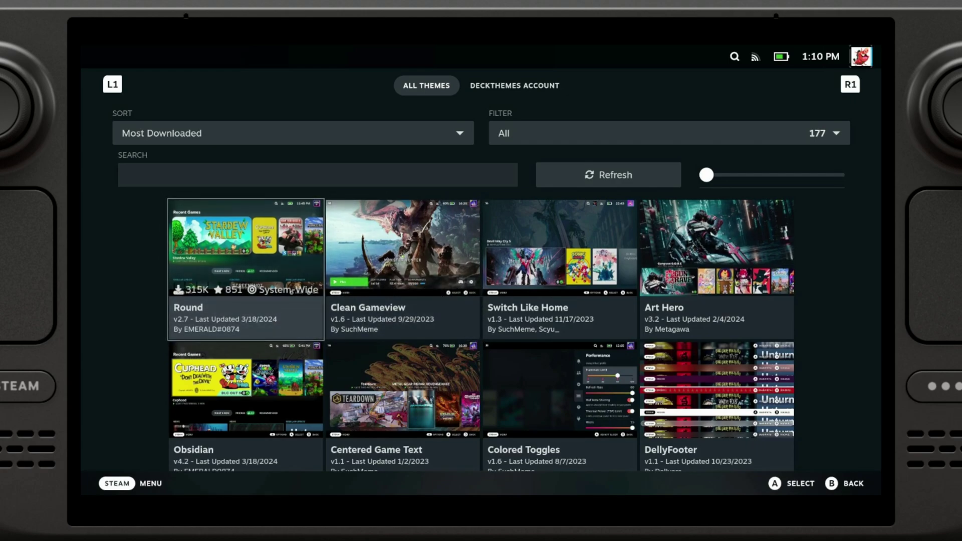
{"action": "key", "text": "Right"}
{"action": "key", "text": "Right"}
{"action": "key", "text": "Down"}
{"action": "key", "text": "Up"}
{"action": "key", "text": "Left"}
{"action": "key", "text": "Left"}
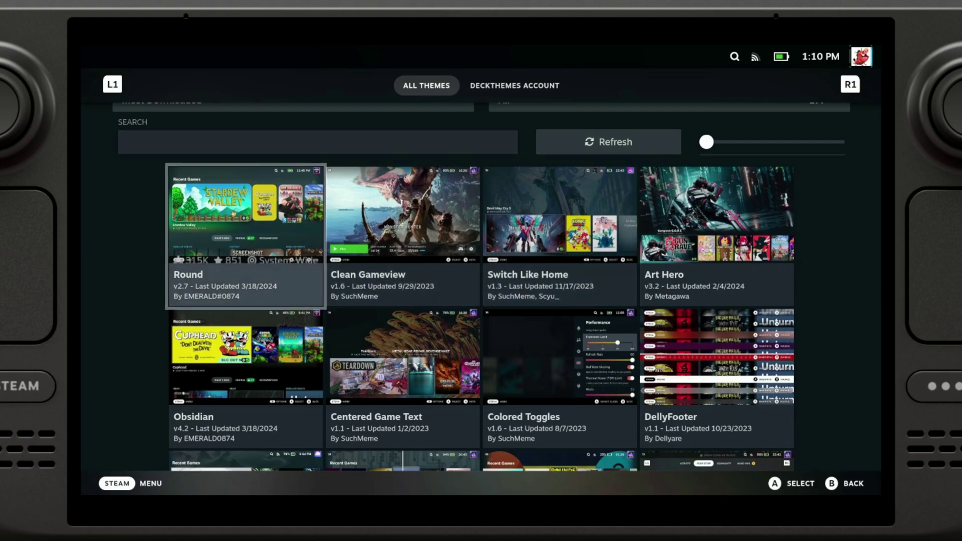
{"action": "key", "text": "Up"}
{"action": "key", "text": "Escape"}
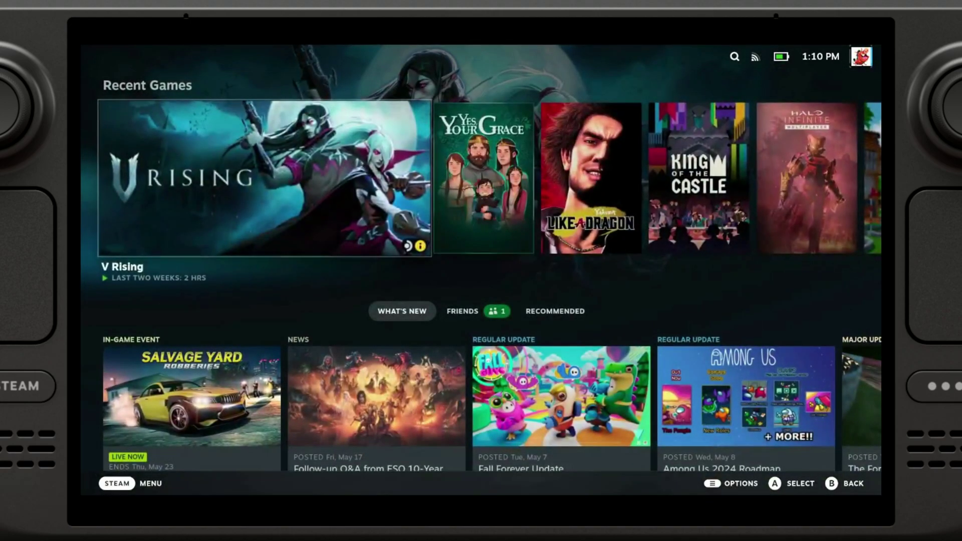
Step: Reopen CSS Loader in the quick access menu and turn on the Round theme
{"action": "key", "text": "ctrl+2"}
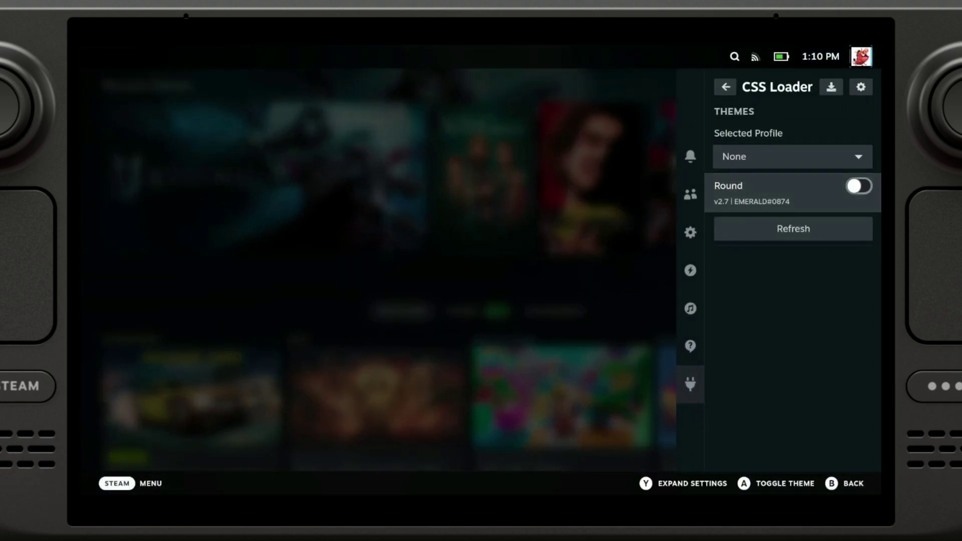
{"action": "key", "text": "Return"}
{"action": "key", "text": "Up"}
{"action": "key", "text": "Down"}
Step: Expand the Round theme's options and inspect its Intensity setting
{"action": "key", "text": "Down"}
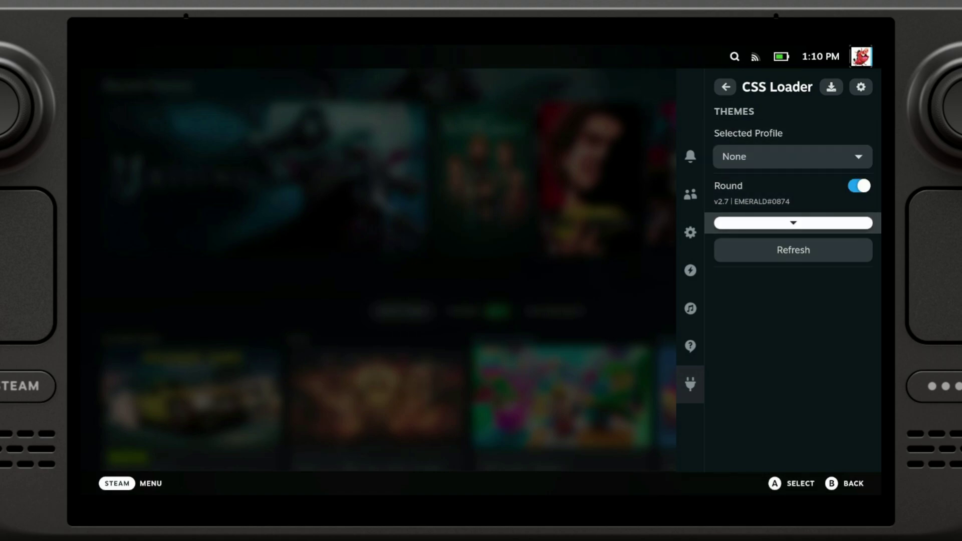
{"action": "key", "text": "Return"}
{"action": "key", "text": "Down"}
{"action": "key", "text": "Return"}
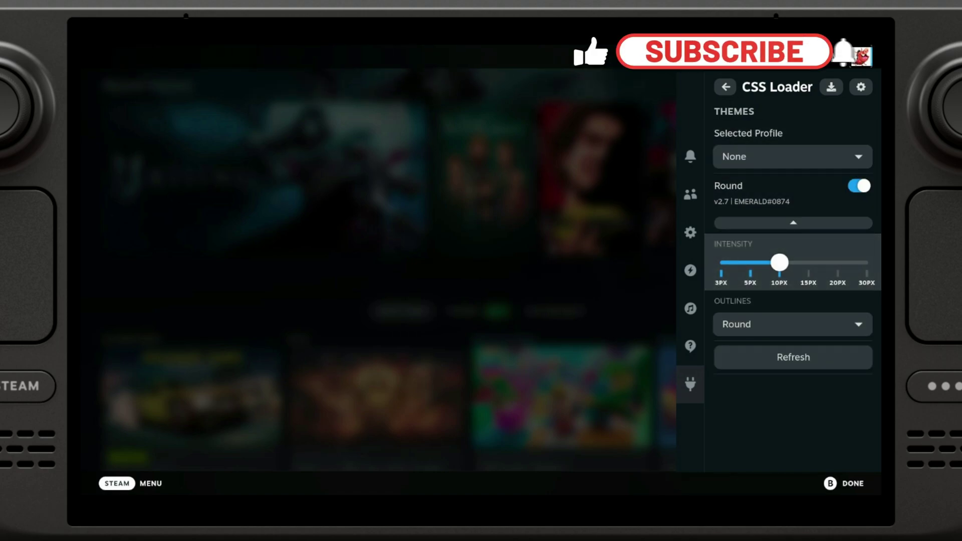
{"action": "key", "text": "Escape"}
Step: Bring up the Round theme's Outlines choices and keep Round
{"action": "key", "text": "Down"}
{"action": "key", "text": "Return"}
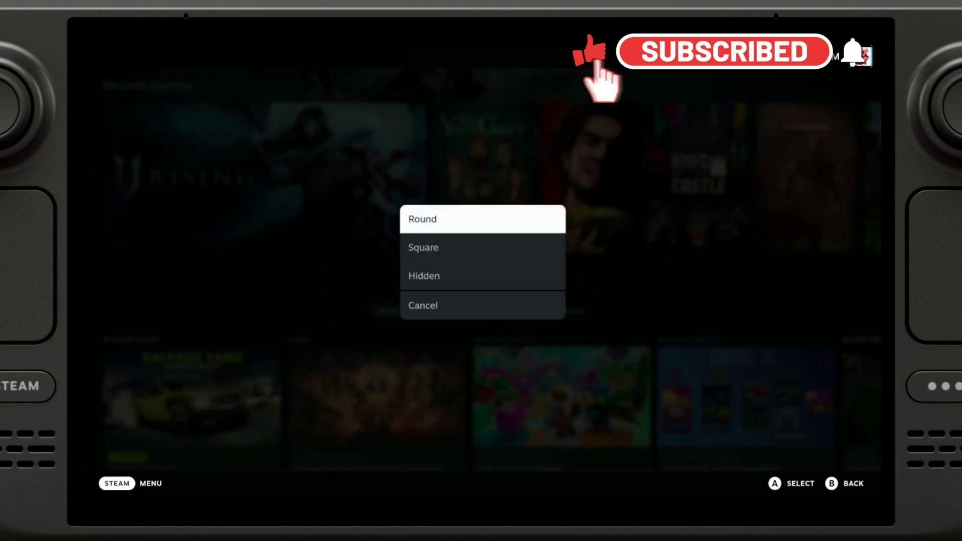
{"action": "key", "text": "Return"}
{"action": "key", "text": "Up"}
{"action": "key", "text": "Down"}
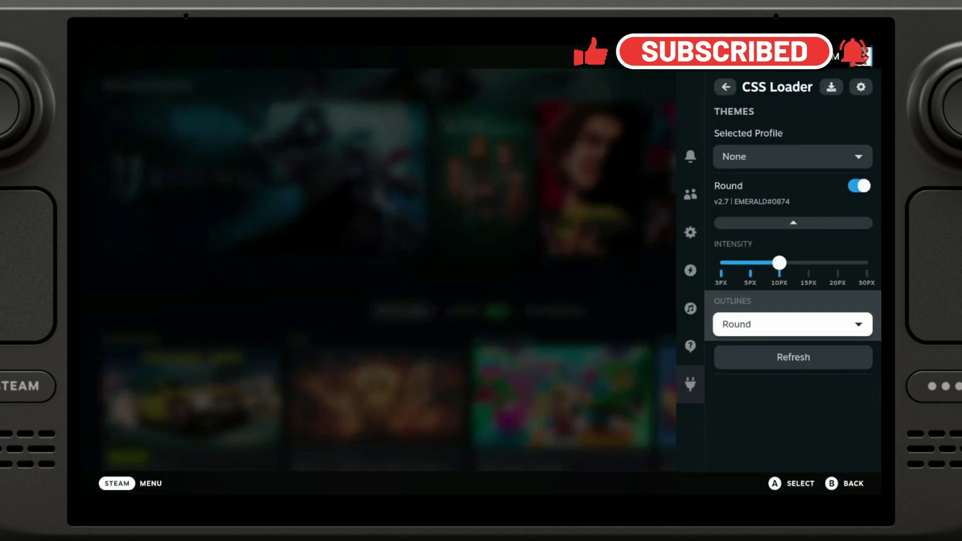
Step: Review CSS Loader's Selected Profile choices, including New Profile, and keep None
{"action": "key", "text": "Down"}
{"action": "key", "text": "Up"}
{"action": "key", "text": "Up"}
{"action": "key", "text": "Up"}
{"action": "key", "text": "Up"}
{"action": "key", "text": "Up"}
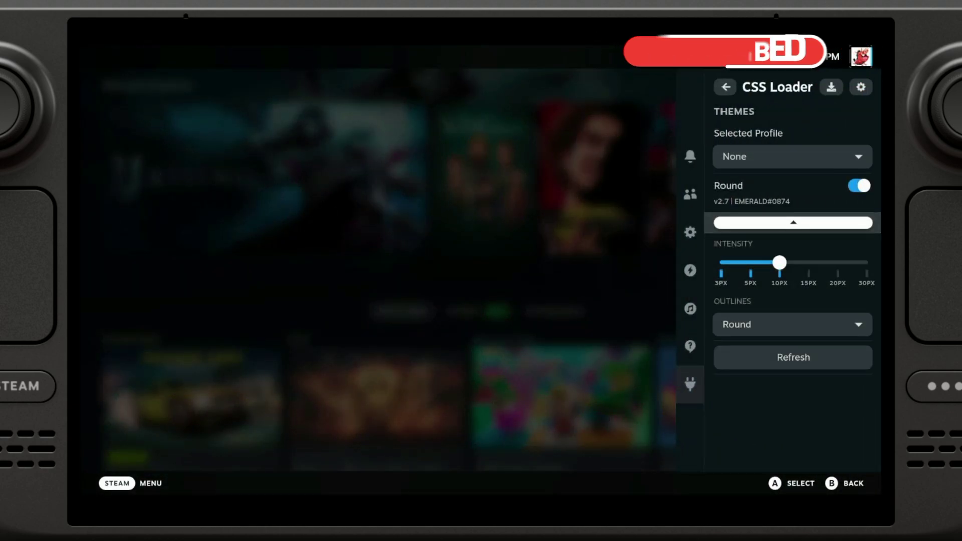
{"action": "key", "text": "Return"}
{"action": "key", "text": "Return"}
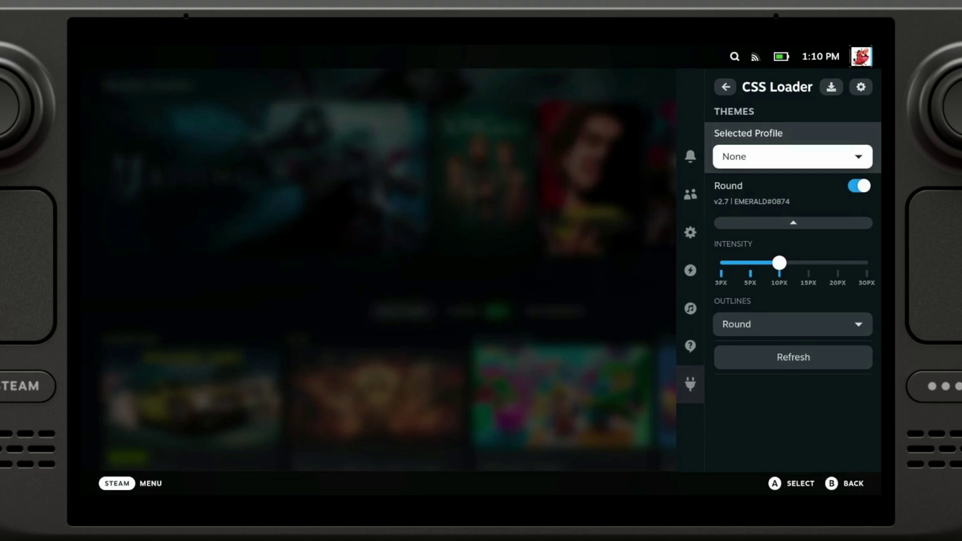
{"action": "key", "text": "Return"}
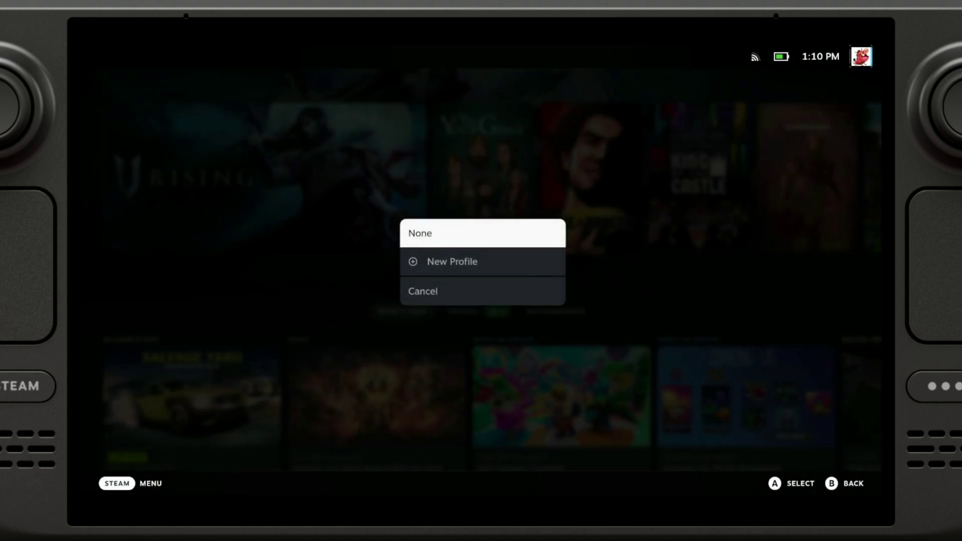
{"action": "key", "text": "Down"}
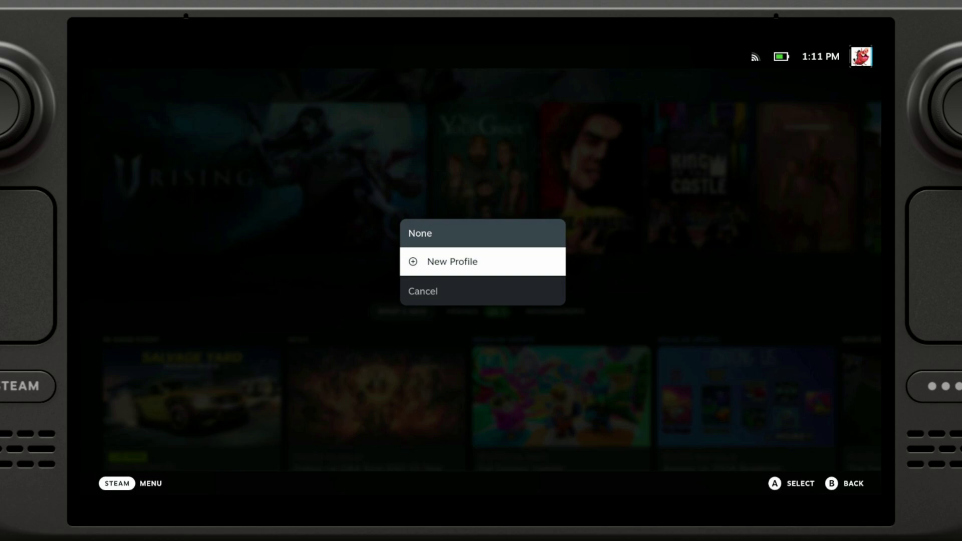
{"action": "key", "text": "Up"}
{"action": "key", "text": "Down"}
{"action": "key", "text": "Up"}
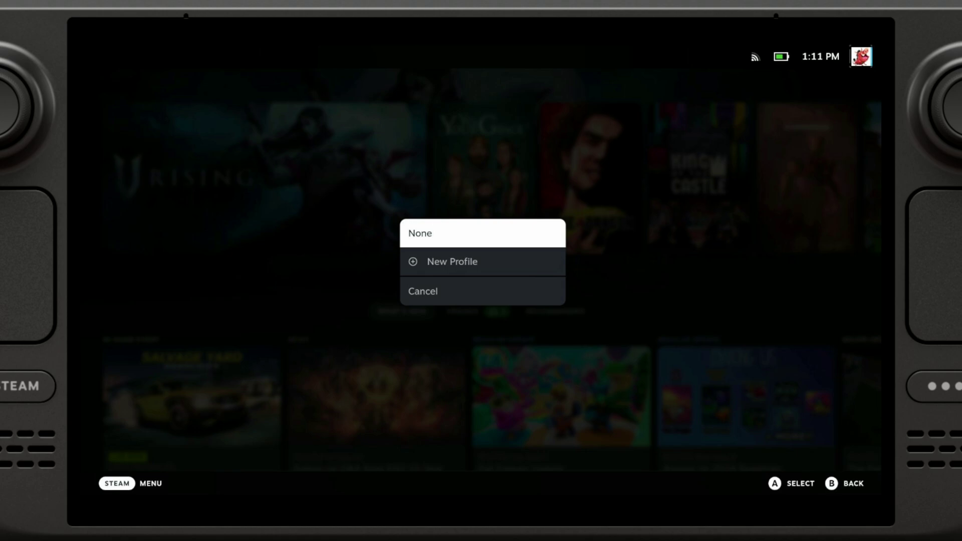
{"action": "key", "text": "Return"}
Step: Leave CSS Loader and close Decky to return to the home screen
{"action": "key", "text": "Down"}
{"action": "key", "text": "Down"}
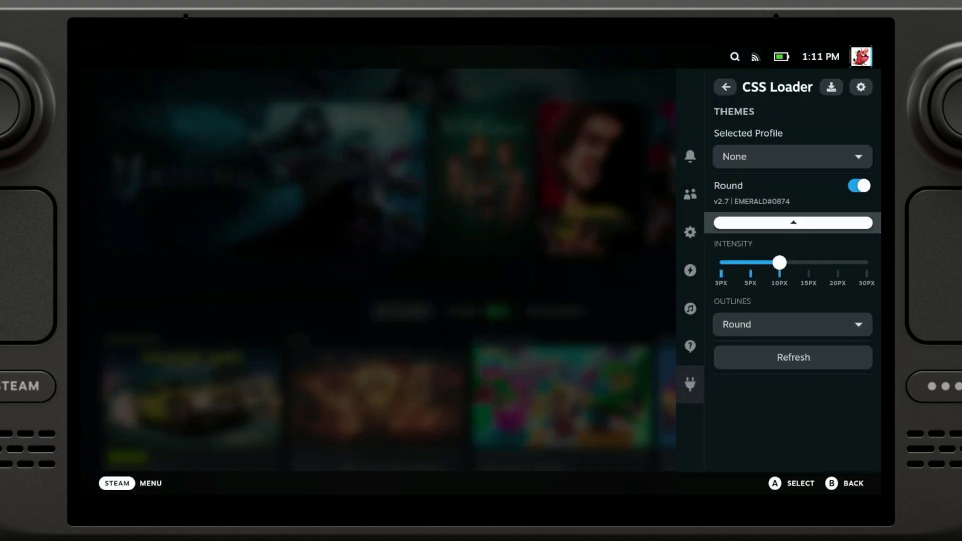
{"action": "key", "text": "Down"}
{"action": "key", "text": "Down"}
{"action": "key", "text": "Escape"}
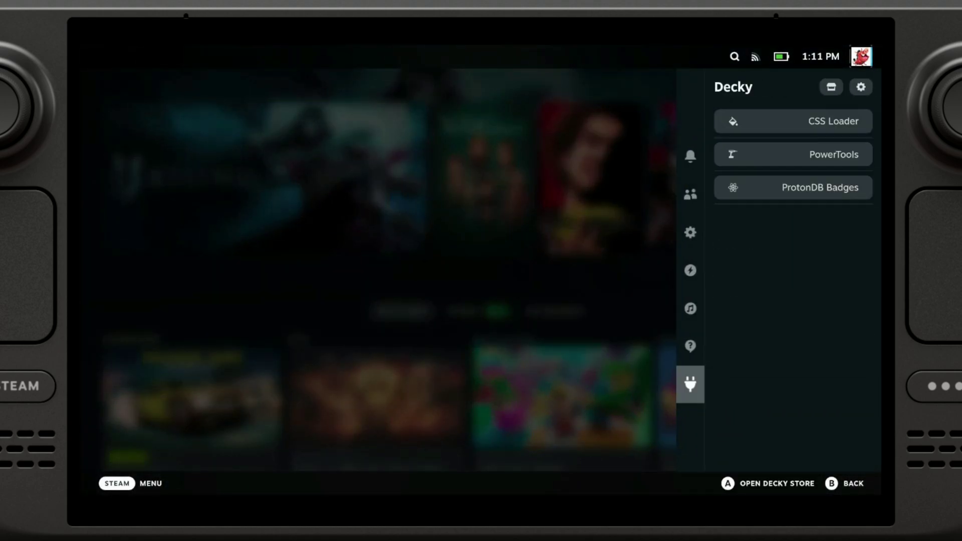
{"action": "key", "text": "Escape"}
Step: Examine how the Round theme styles the game tiles in Recent Games
{"action": "key", "text": "Right"}
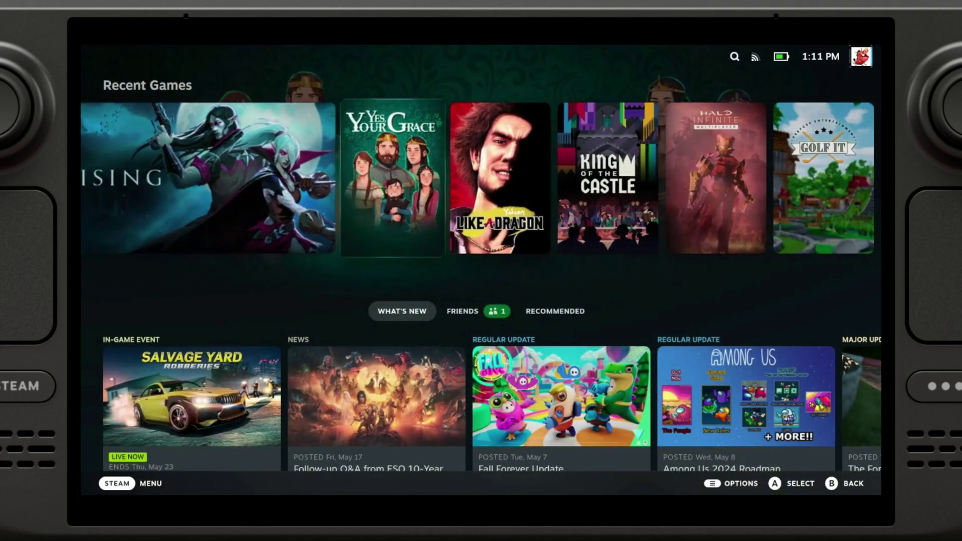
{"action": "key", "text": "Right"}
{"action": "key", "text": "Right"}
{"action": "key", "text": "Left"}
{"action": "key", "text": "Left"}
{"action": "key", "text": "Left"}
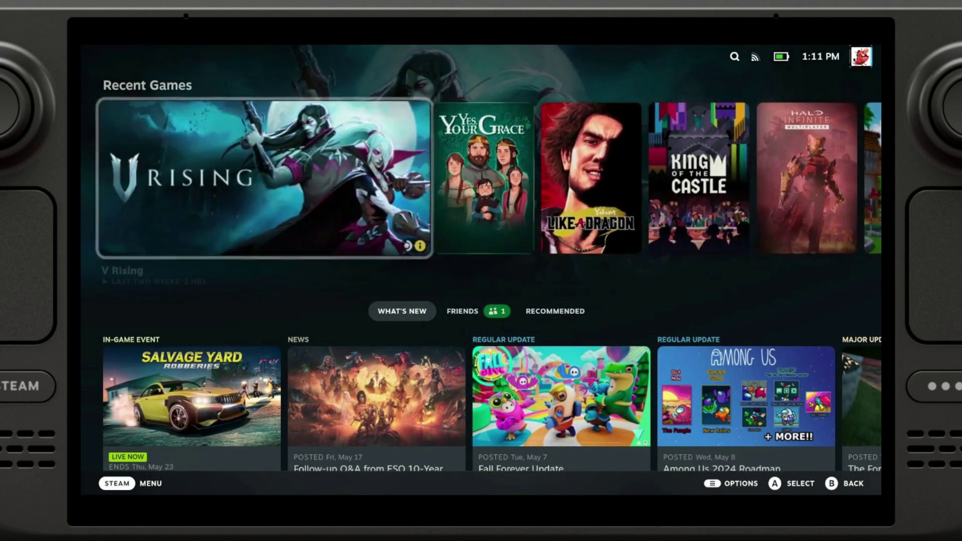
{"action": "key", "text": "Down"}
{"action": "key", "text": "Up"}
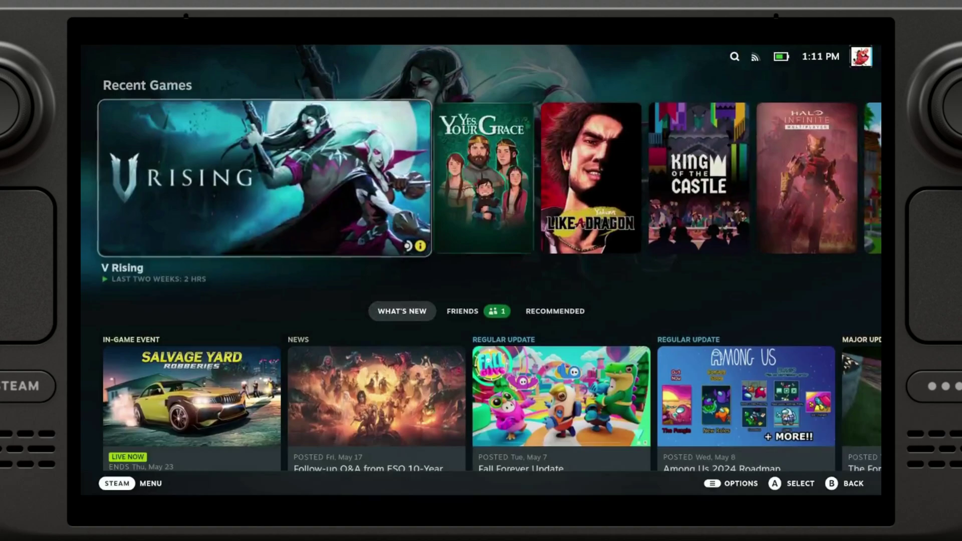
Step: Open V Rising's game page to examine its ProtonDB badge, and return to the home screen
{"action": "key", "text": "Return"}
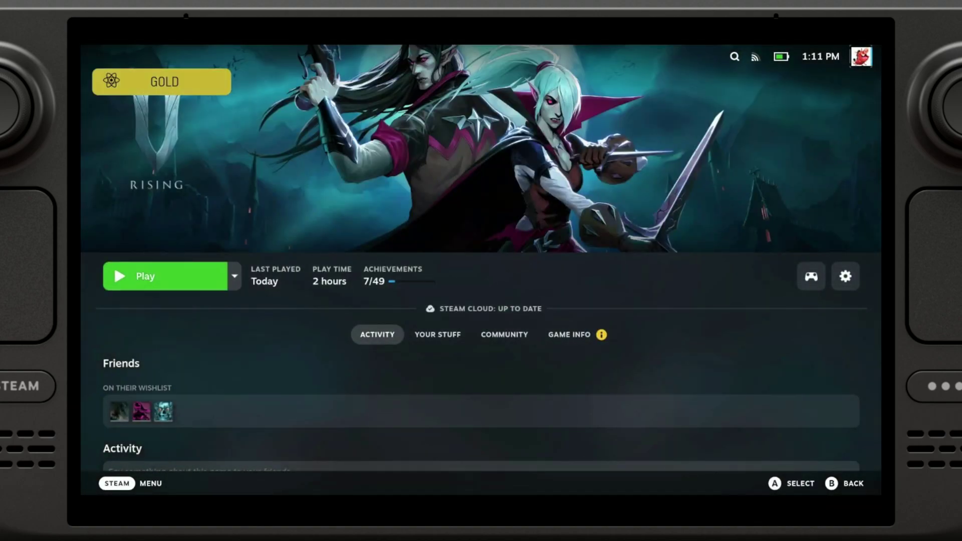
{"action": "key", "text": "Up"}
{"action": "key", "text": "Down"}
{"action": "key", "text": "Up"}
{"action": "key", "text": "Down"}
{"action": "key", "text": "Escape"}
Step: Open The Elder Scrolls Online's page from Recent Games, check its ProtonDB badge, and return to the home screen
{"action": "key", "text": "Right"}
{"action": "key", "text": "Right"}
{"action": "key", "text": "Right"}
{"action": "key", "text": "Right"}
{"action": "key", "text": "Right"}
{"action": "key", "text": "Right"}
{"action": "key", "text": "Right"}
{"action": "key", "text": "Right"}
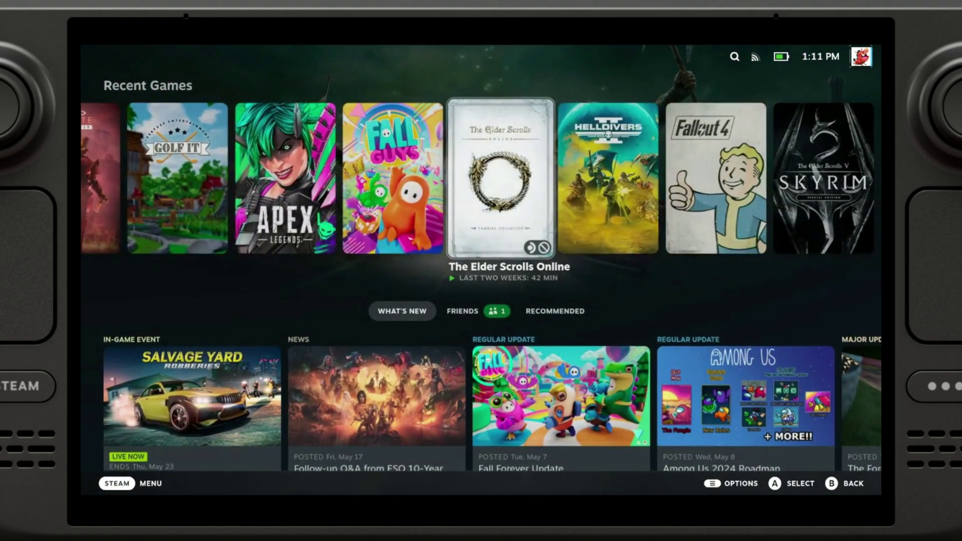
{"action": "key", "text": "Return"}
{"action": "key", "text": "Down"}
{"action": "key", "text": "Right"}
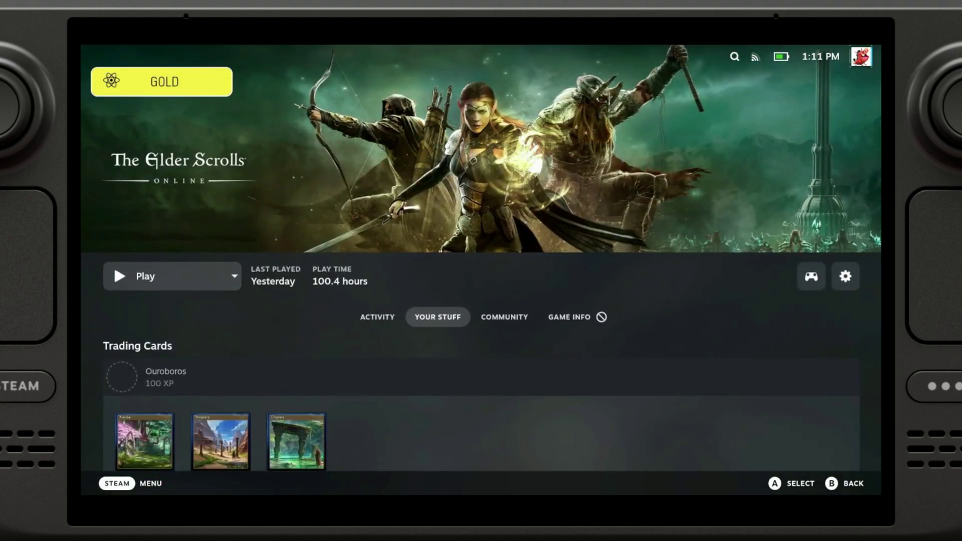
{"action": "key", "text": "Up"}
{"action": "key", "text": "Escape"}
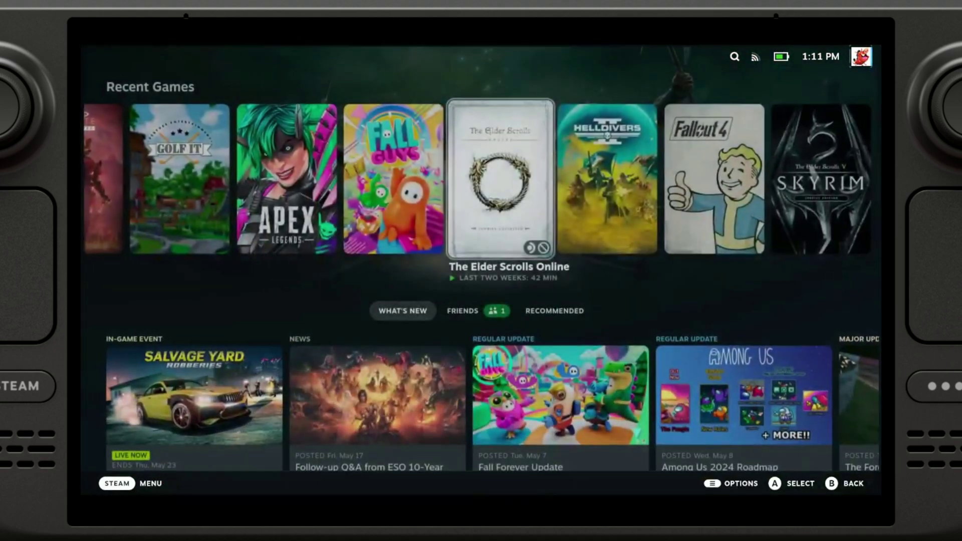
Step: Open the HELLDIVERS 2 page from Recent Games, check its ProtonDB badge, and return to the home screen
{"action": "key", "text": "Right"}
{"action": "key", "text": "Right"}
{"action": "key", "text": "Left"}
{"action": "key", "text": "Return"}
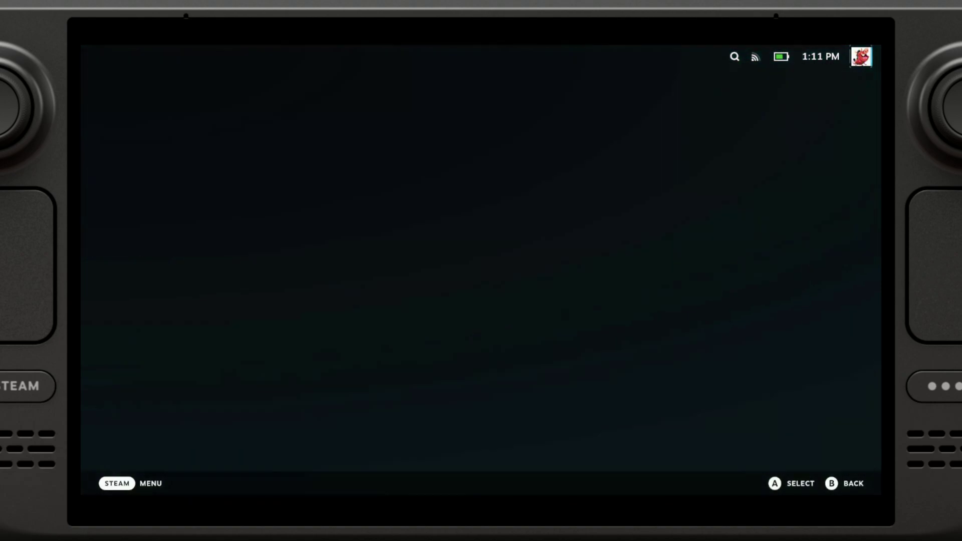
{"action": "key", "text": "Up"}
{"action": "key", "text": "Down"}
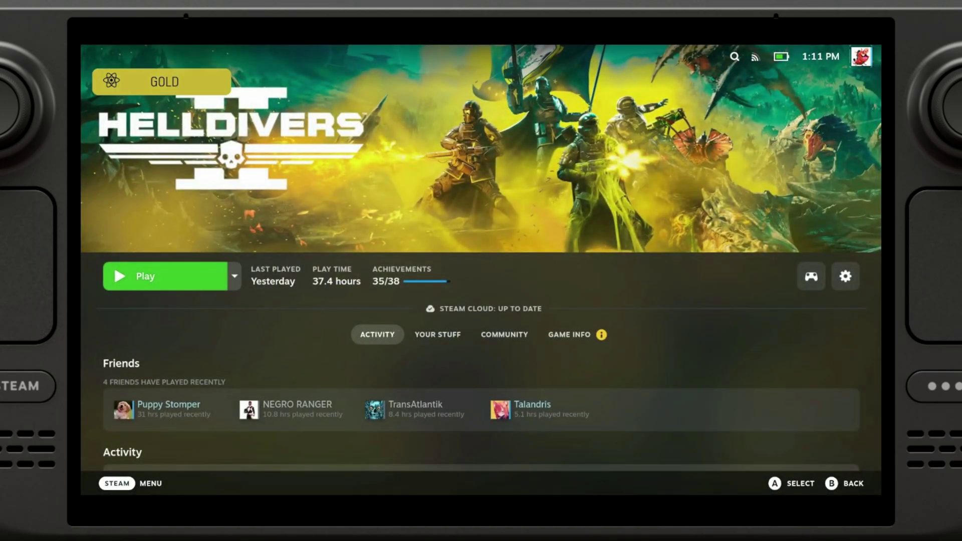
{"action": "key", "text": "Down"}
{"action": "key", "text": "Right"}
{"action": "key", "text": "Right"}
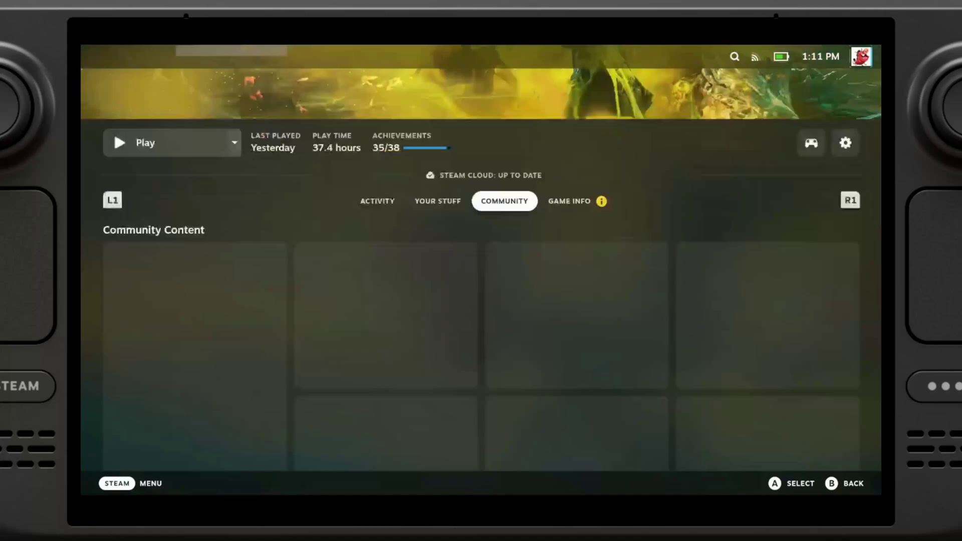
{"action": "key", "text": "Escape"}
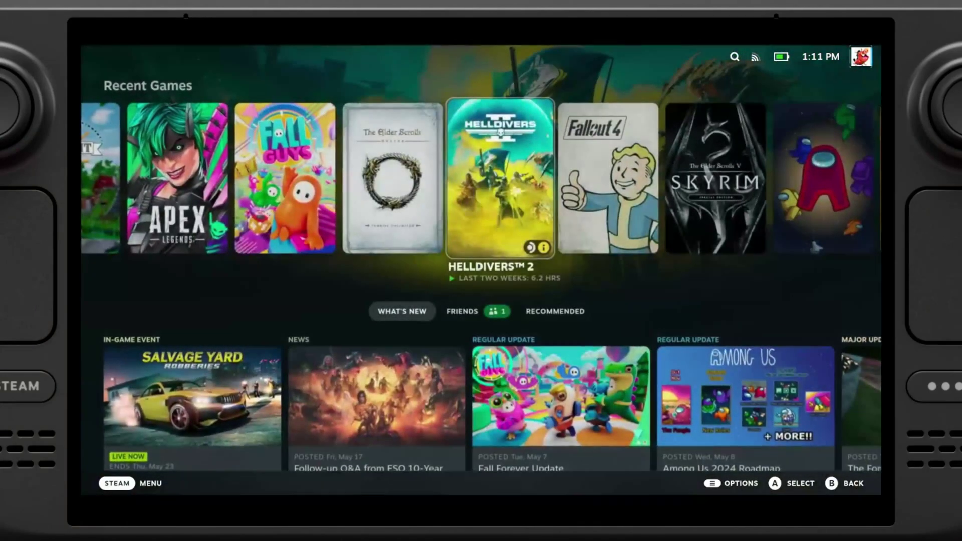
Step: Open the PowerTools plugin from Decky's list of installed plugins
{"action": "key", "text": "ctrl+2"}
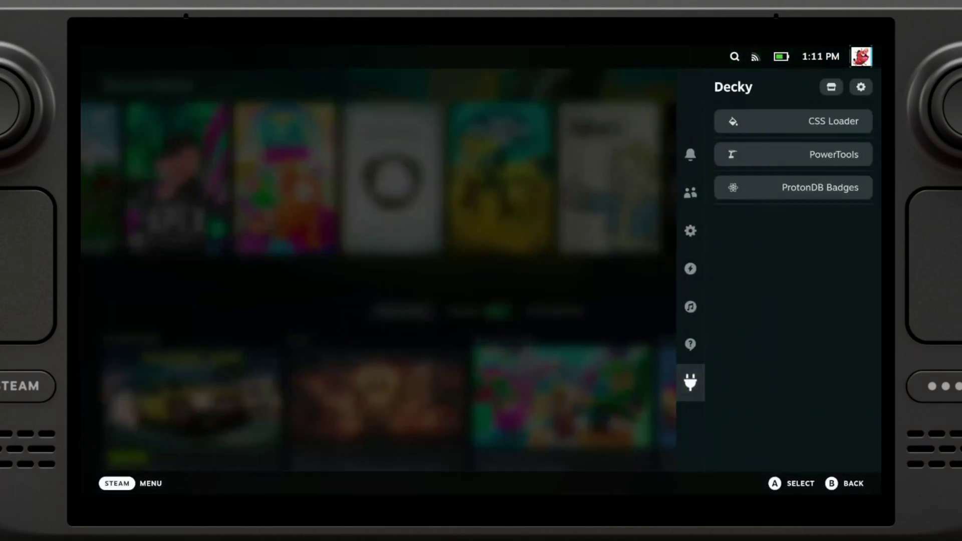
{"action": "key", "text": "Down"}
{"action": "key", "text": "Down"}
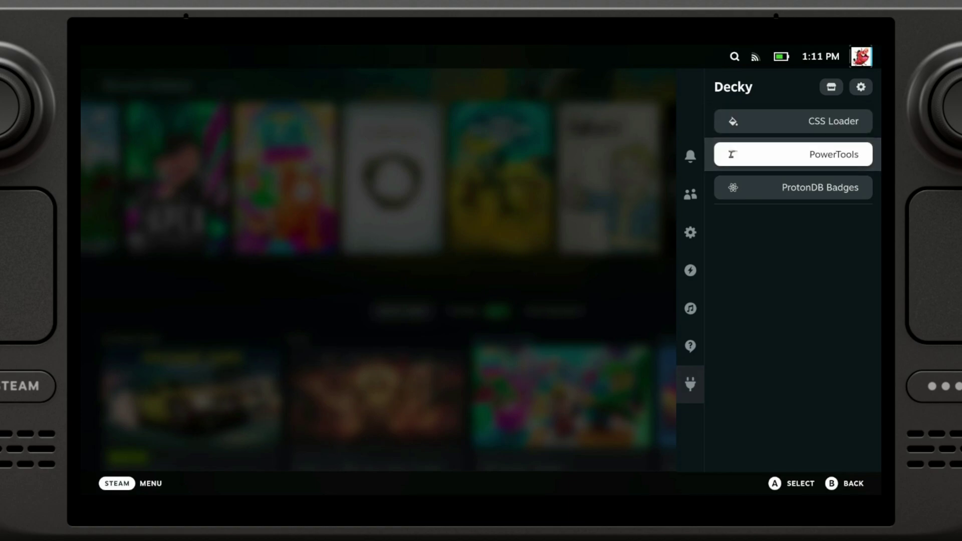
{"action": "key", "text": "Return"}
Step: Examine PowerTools' CPU, GPU and battery settings
{"action": "key", "text": "Down"}
{"action": "key", "text": "Down"}
{"action": "key", "text": "Down"}
{"action": "key", "text": "Down"}
{"action": "key", "text": "Down"}
{"action": "key", "text": "Down"}
{"action": "key", "text": "Down"}
{"action": "key", "text": "Down"}
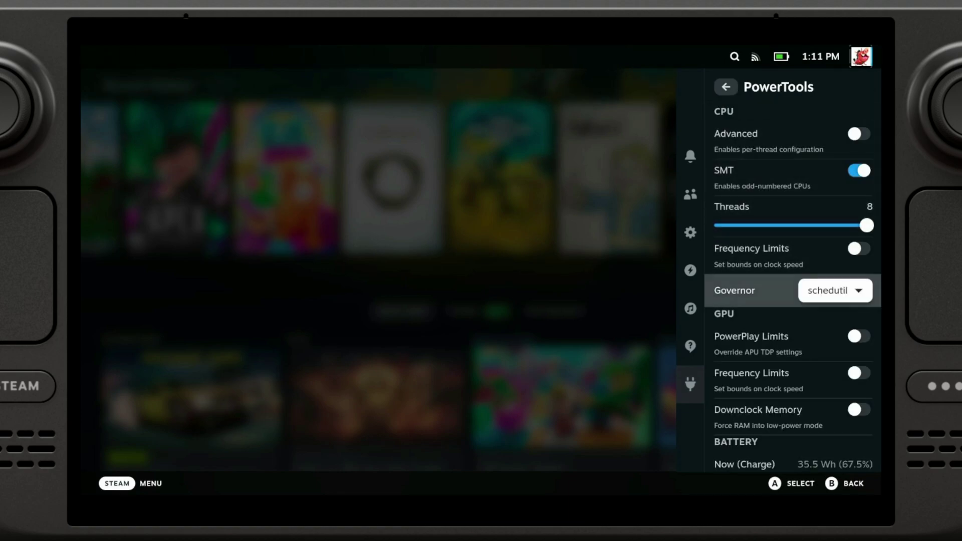
{"action": "key", "text": "Down"}
{"action": "key", "text": "Up"}
{"action": "key", "text": "Up"}
{"action": "key", "text": "Up"}
{"action": "key", "text": "Up"}
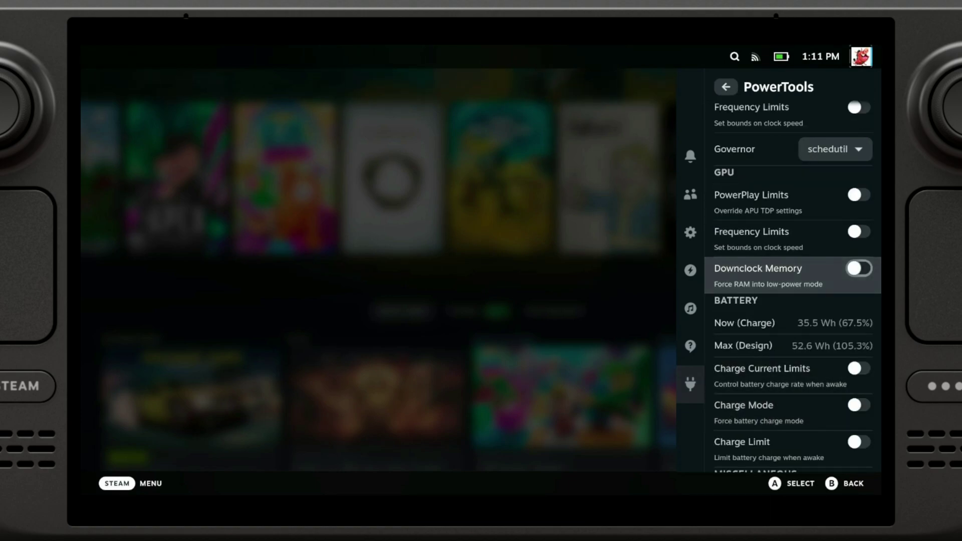
{"action": "key", "text": "Down"}
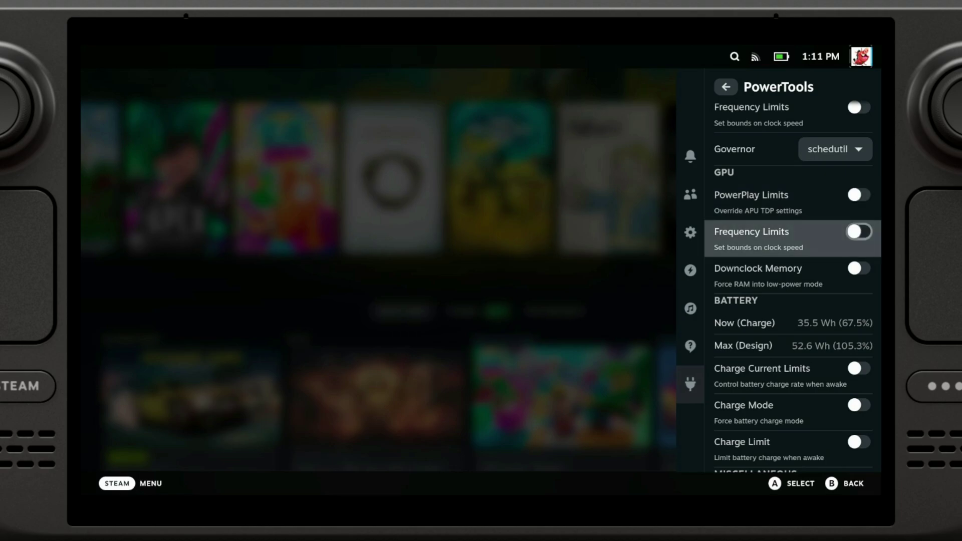
Step: Try the GPU Frequency Limits option in PowerTools, and turn on PowerPlay Limits
{"action": "key", "text": "Return"}
{"action": "key", "text": "Return"}
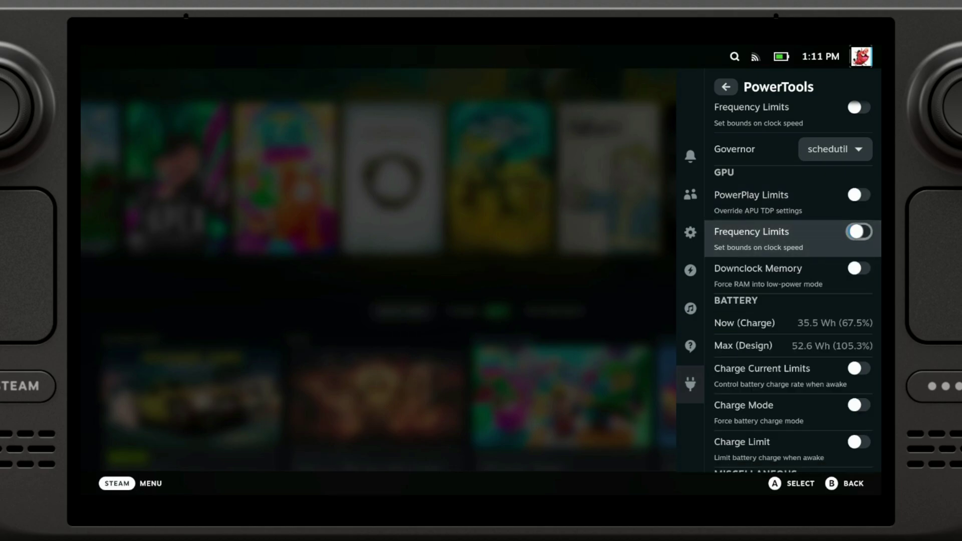
{"action": "key", "text": "Up"}
{"action": "key", "text": "Return"}
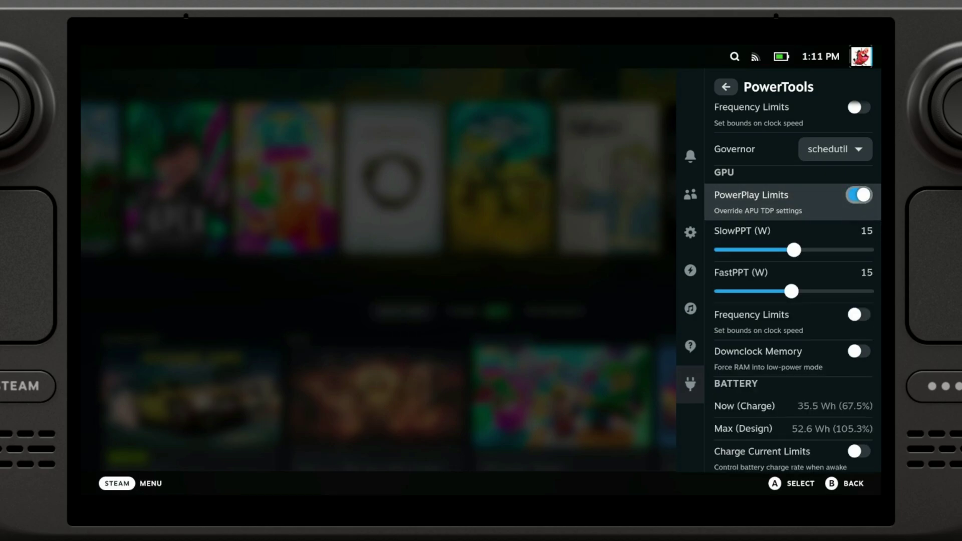
Step: Examine PowerTools' remaining settings, from the PowerPlay values through the Battery and Miscellaneous sections
{"action": "key", "text": "Down"}
{"action": "key", "text": "Down"}
{"action": "key", "text": "Down"}
{"action": "key", "text": "Down"}
{"action": "key", "text": "Down"}
{"action": "key", "text": "Down"}
{"action": "key", "text": "Down"}
{"action": "key", "text": "Down"}
{"action": "key", "text": "Down"}
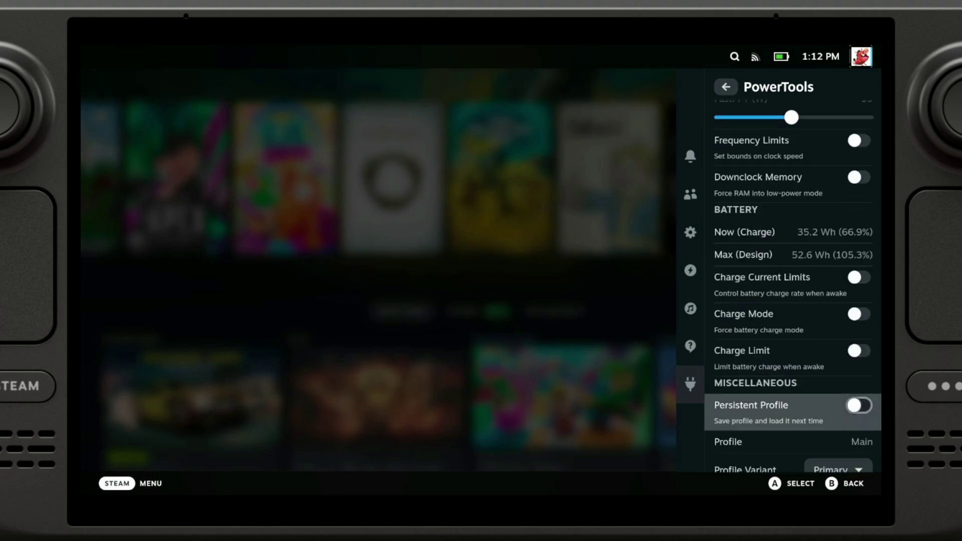
{"action": "key", "text": "Down"}
Step: Leave PowerTools and close Decky to return to the home screen
{"action": "key", "text": "Escape"}
{"action": "key", "text": "Down"}
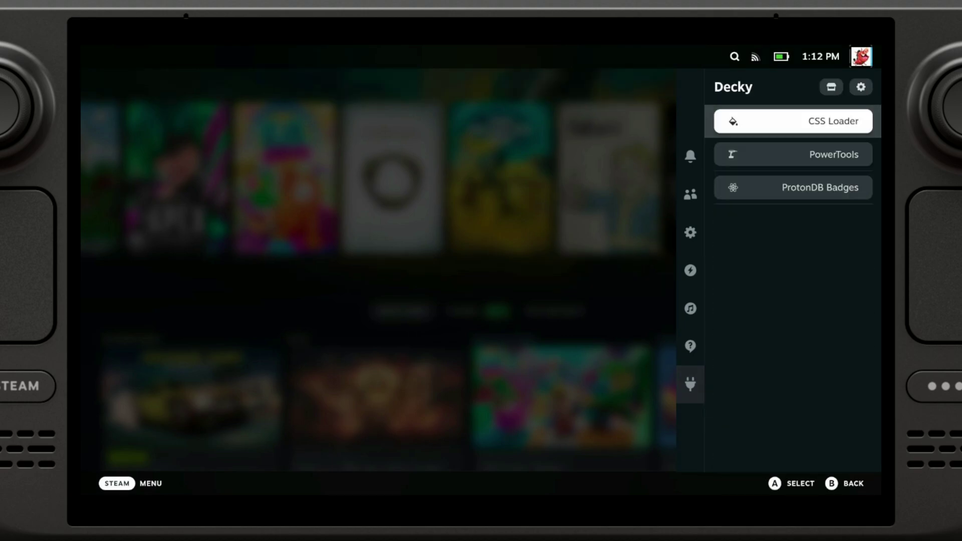
{"action": "key", "text": "Left"}
{"action": "key", "text": "Escape"}
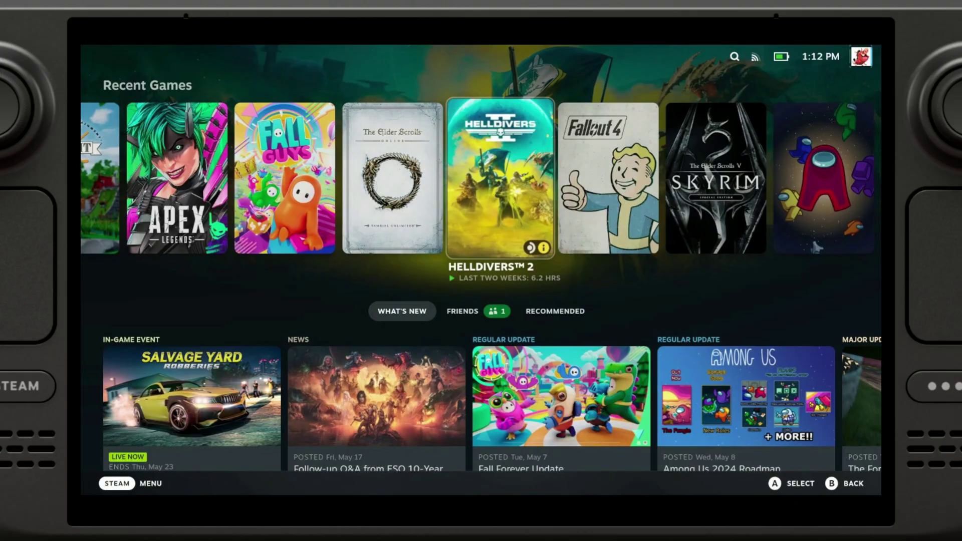